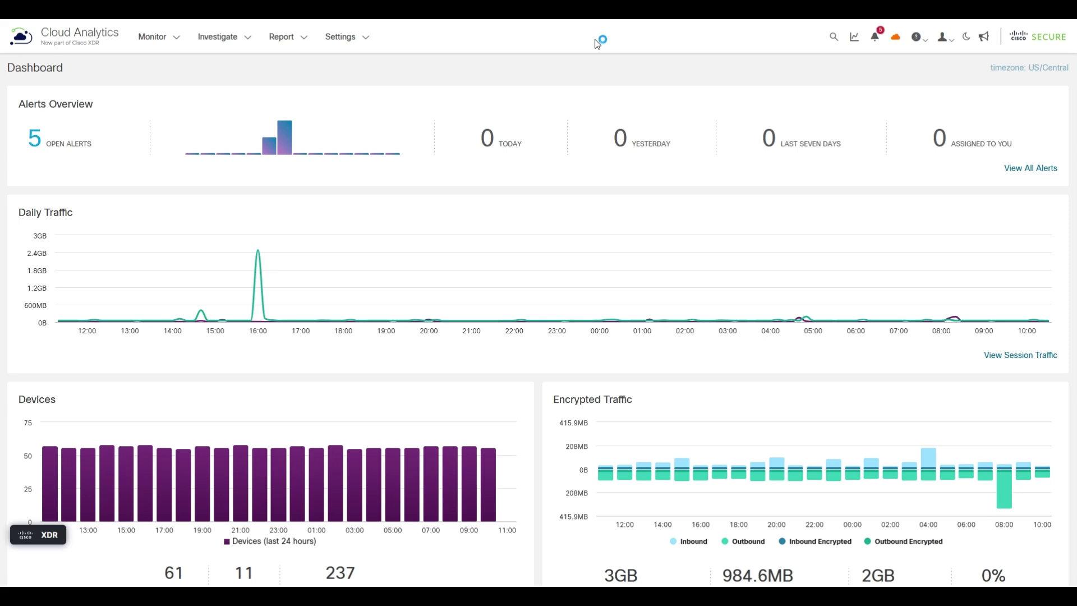
Step: Open the ISE integration page in the Cloud Analytics settings
mouse_move(347, 56)
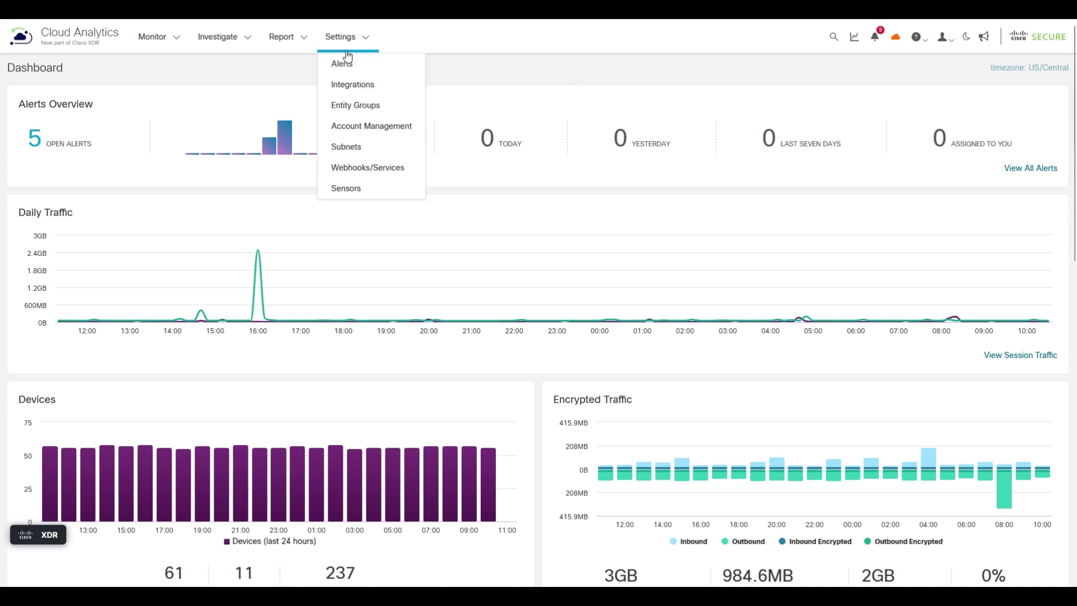
click(347, 86)
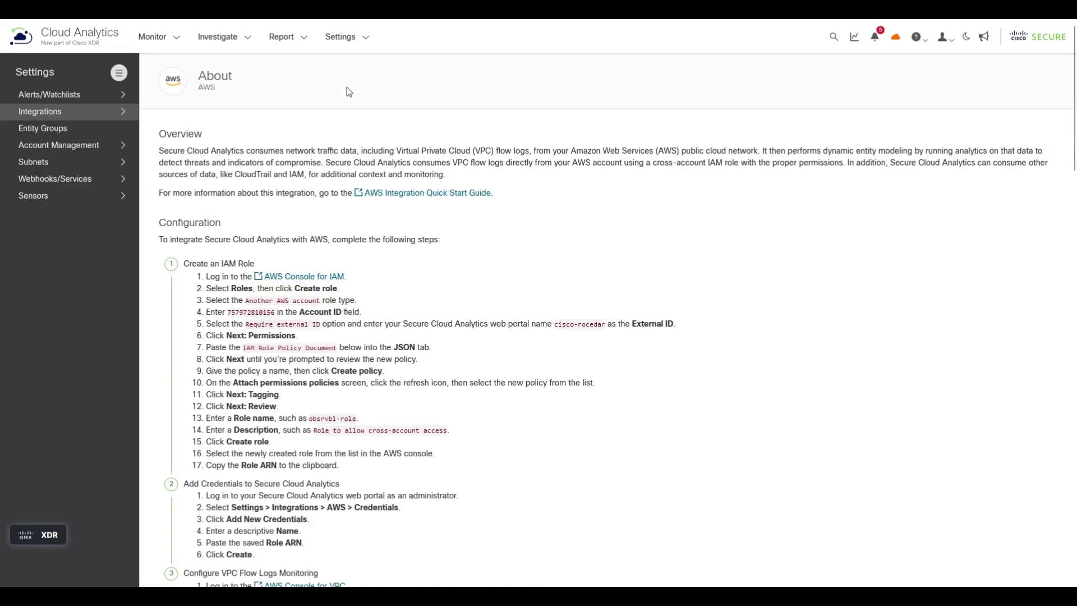
mouse_move(129, 112)
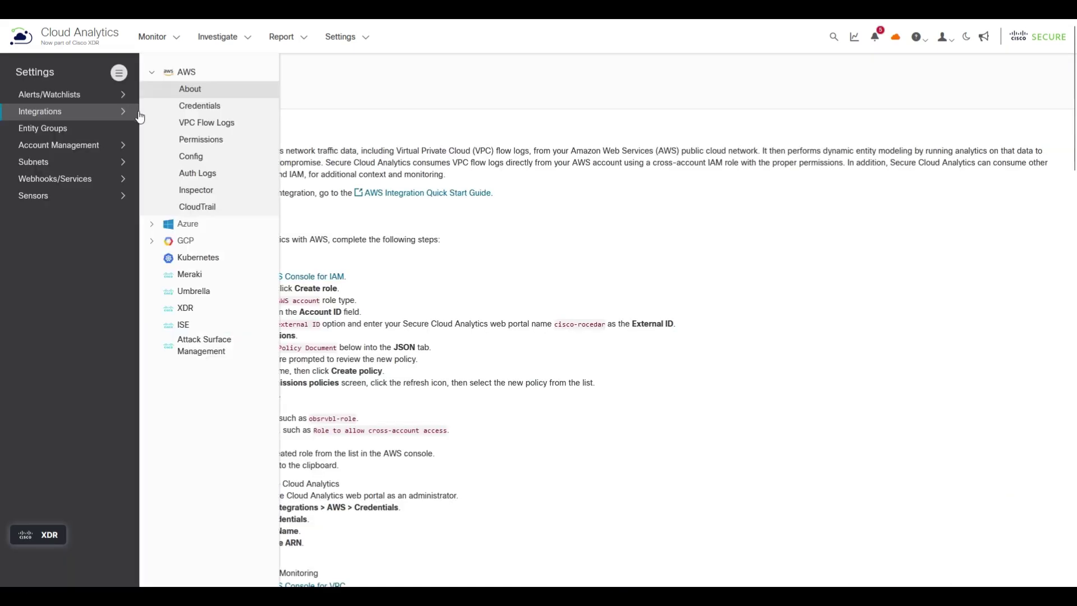
click(189, 325)
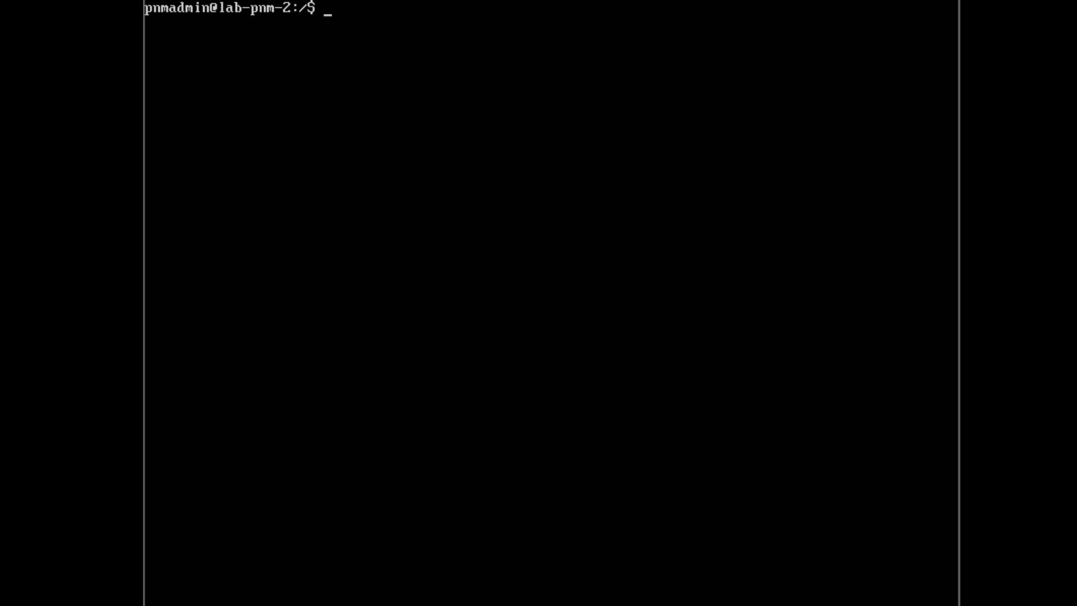
Step: Switch to the sensor's Linux console and display the contents of /etc/hosts
text(cat /)
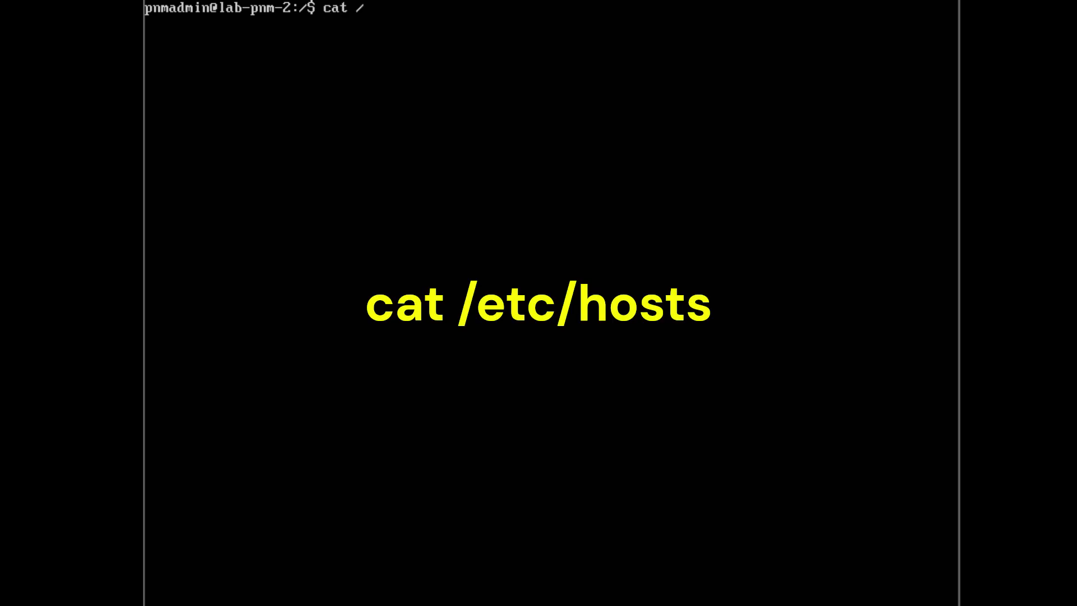
text(etc/hosts)
key(Return)
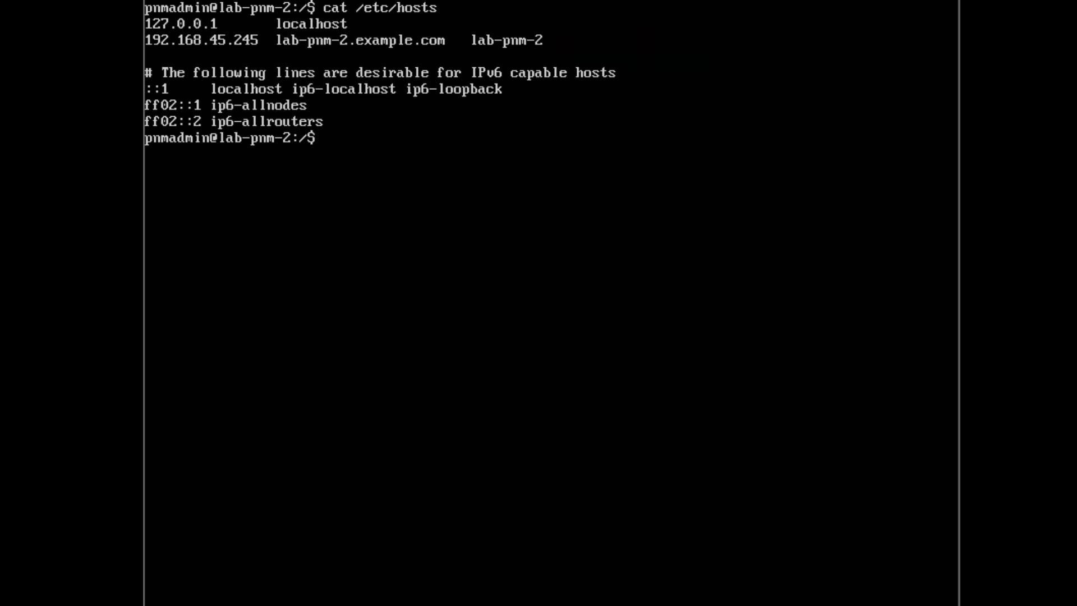
Step: Display the contents of the sensor configuration file /opt/obsrvbl-ona/config.local
text(cat /opt/ob)
key(Tab)
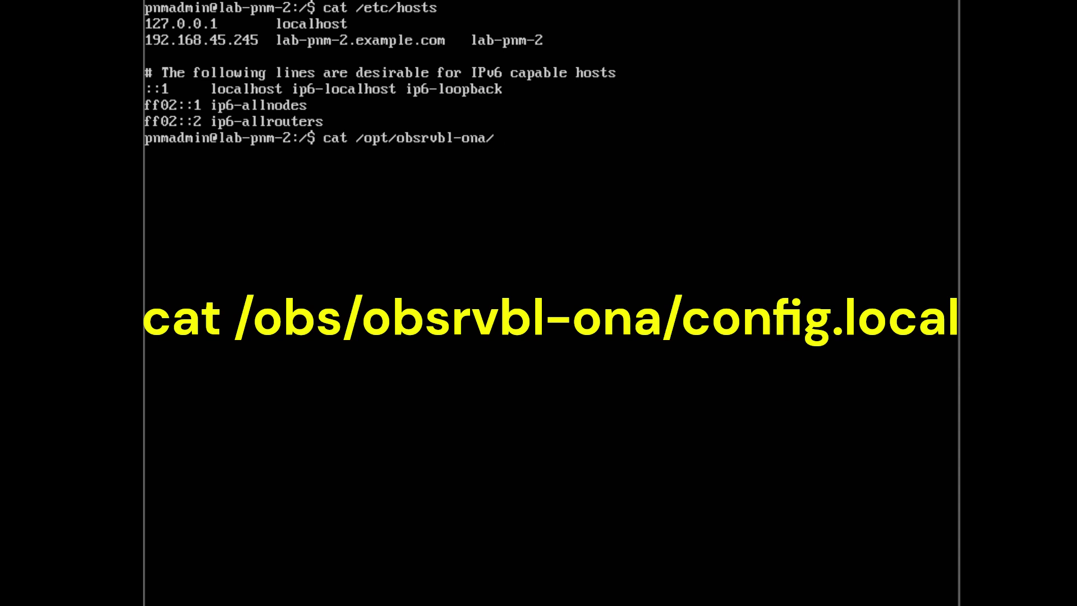
text(config.local)
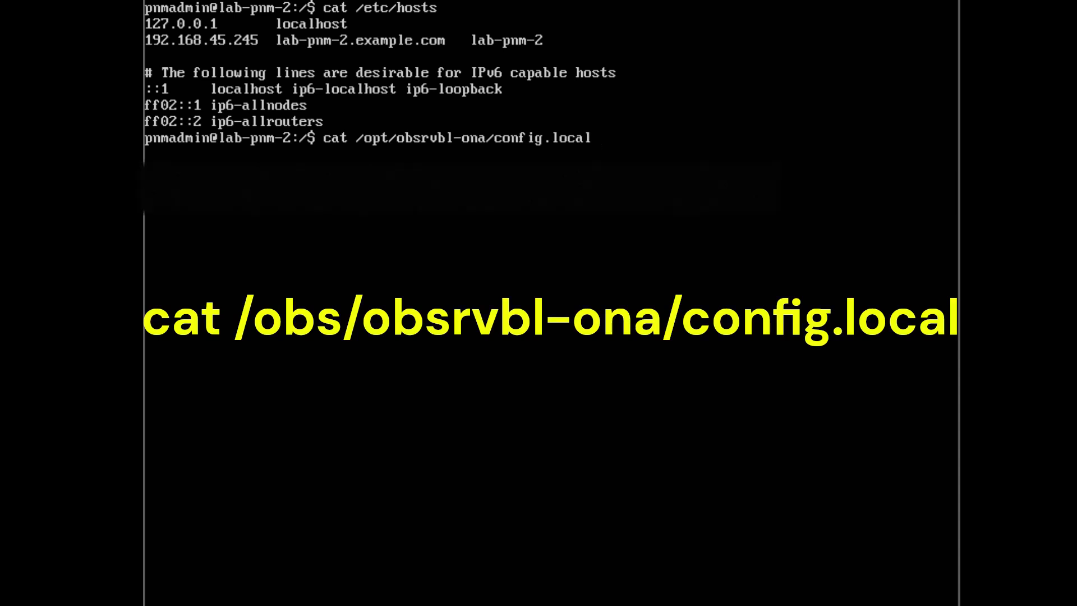
key(Return)
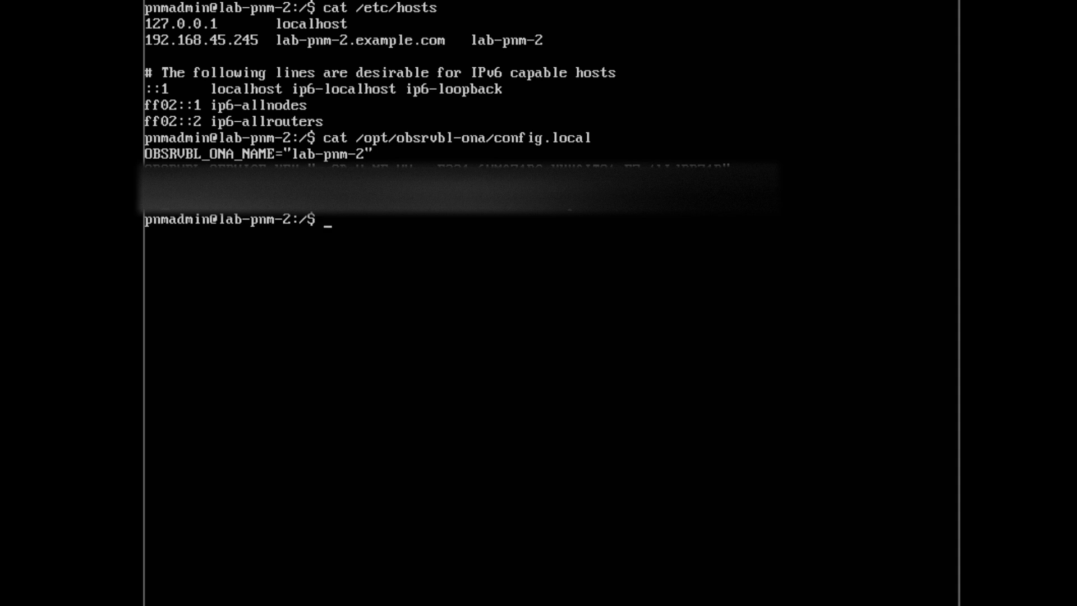
Step: Clear the terminal and resolve ise.example.com with nslookup
text(clear)
key(Return)
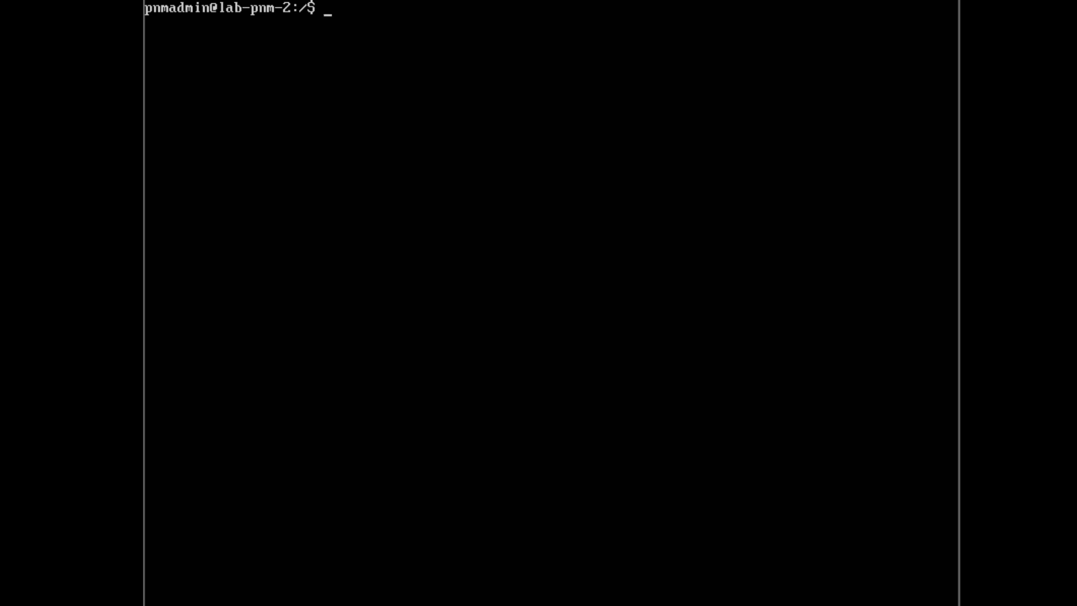
text(nslookup ise.example.com)
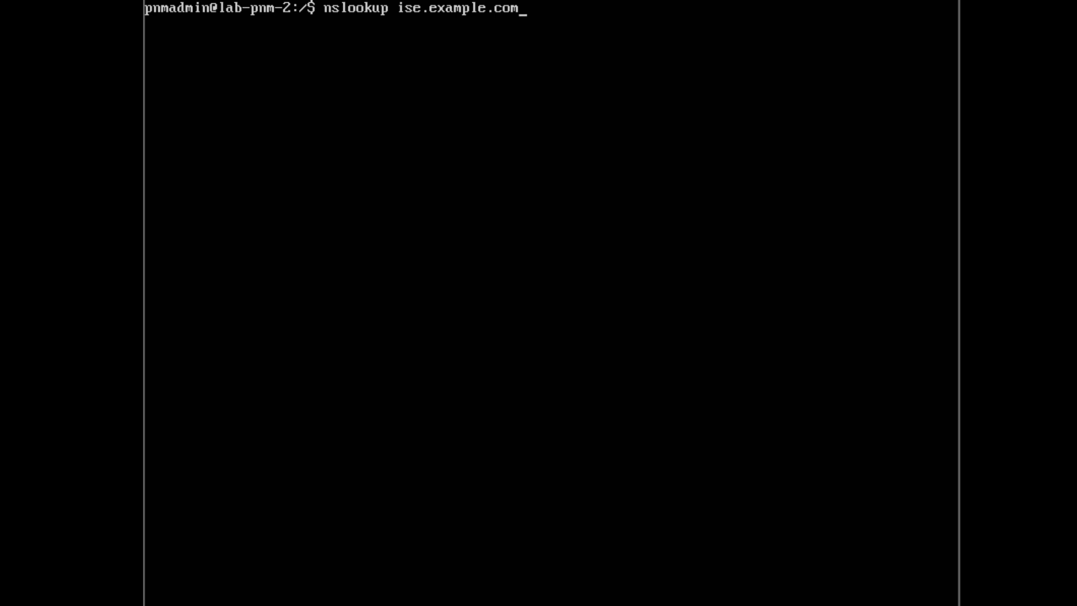
key(Return)
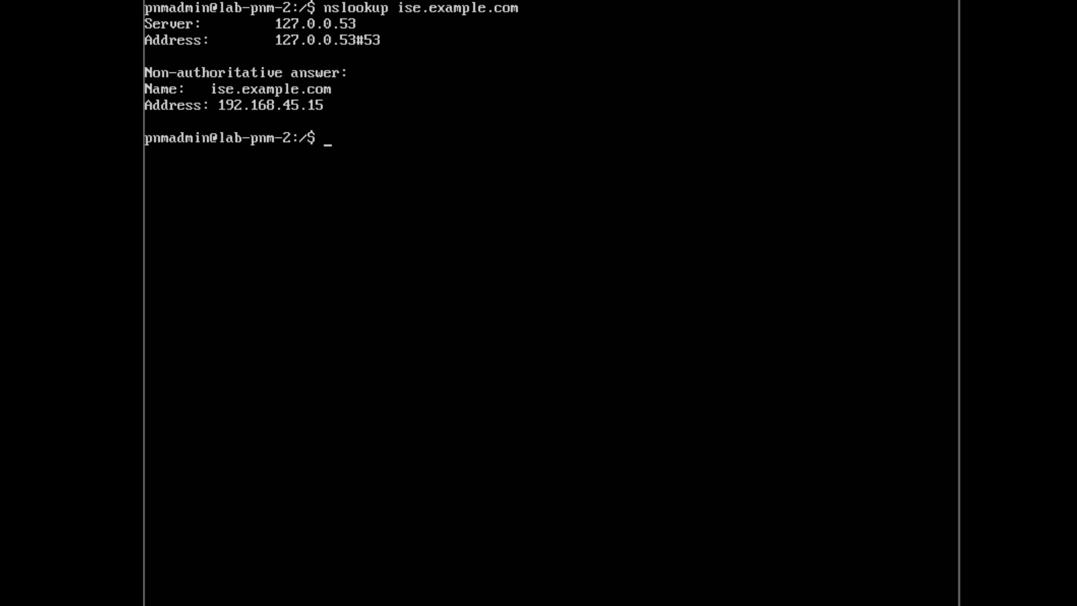
Step: Display the DNS lines of the resolver status using resolvectl status | grep DNS
text(reso)
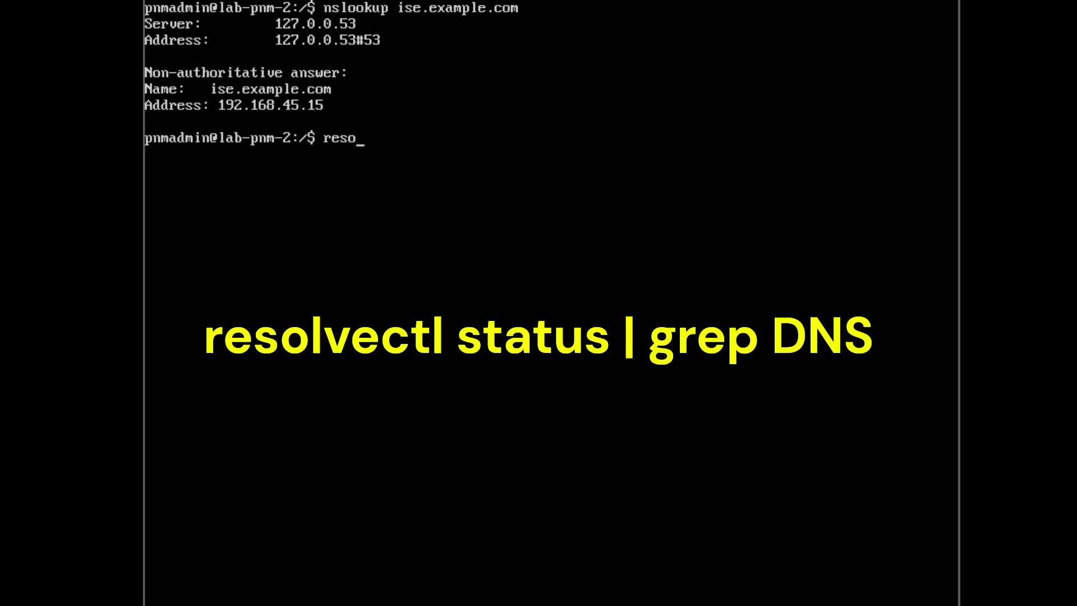
text(lvectl status)
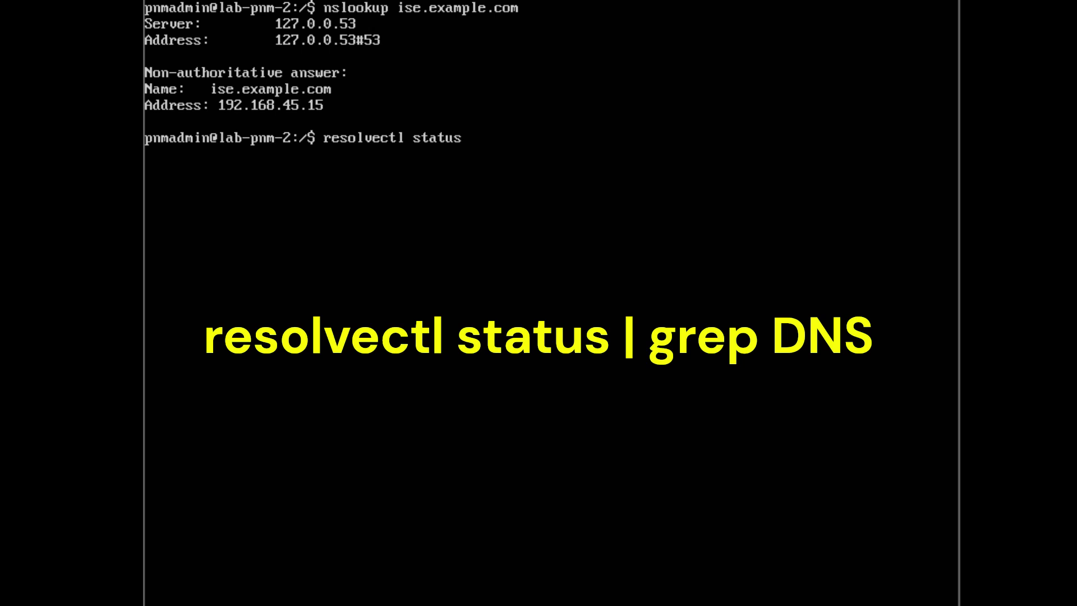
text(grep dns)
key(BackSpace)
key(BackSpace)
key(BackSpace)
text(DNS)
key(Return)
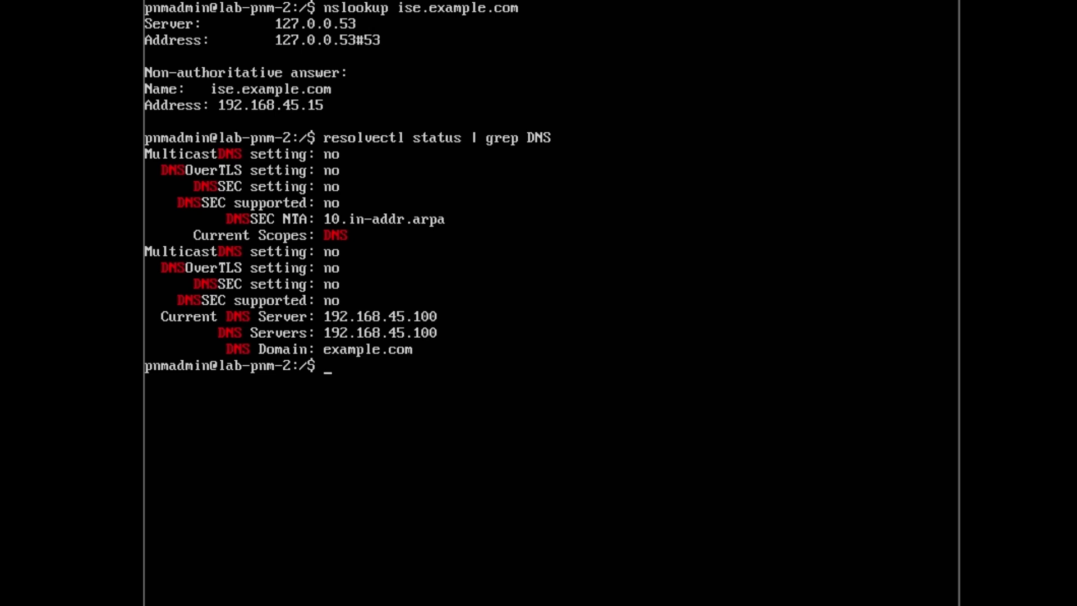
Step: Change the working directory to /etc/netplan
text(cd /)
text(etc/)
text(netf)
key(BackSpace)
text(plan)
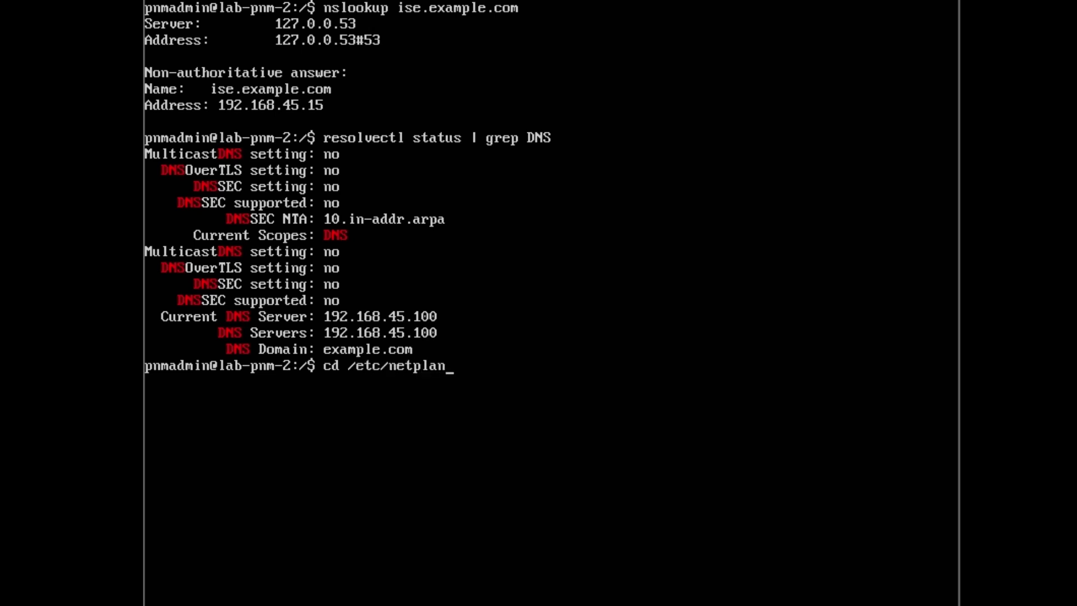
key(Return)
text(sudo vim)
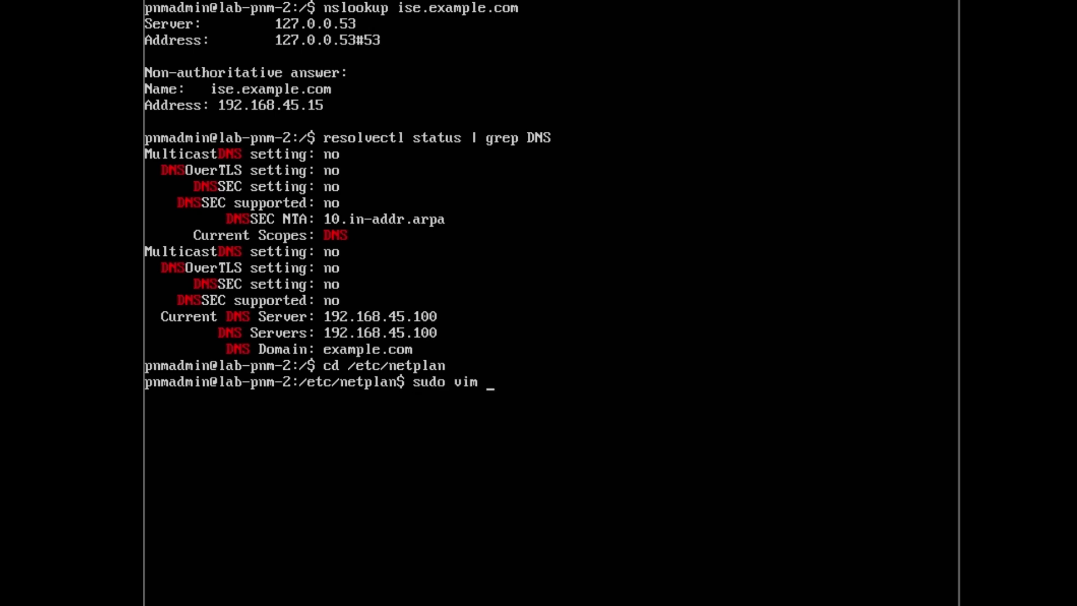
key(BackSpace)
key(BackSpace)
key(BackSpace)
key(BackSpace)
key(BackSpace)
key(BackSpace)
key(BackSpace)
key(BackSpace)
key(BackSpace)
Step: List the directory's files and view 01-netcfg.yaml in vim with sudo, entering the sudo password and quitting without edits
text(ls)
key(Return)
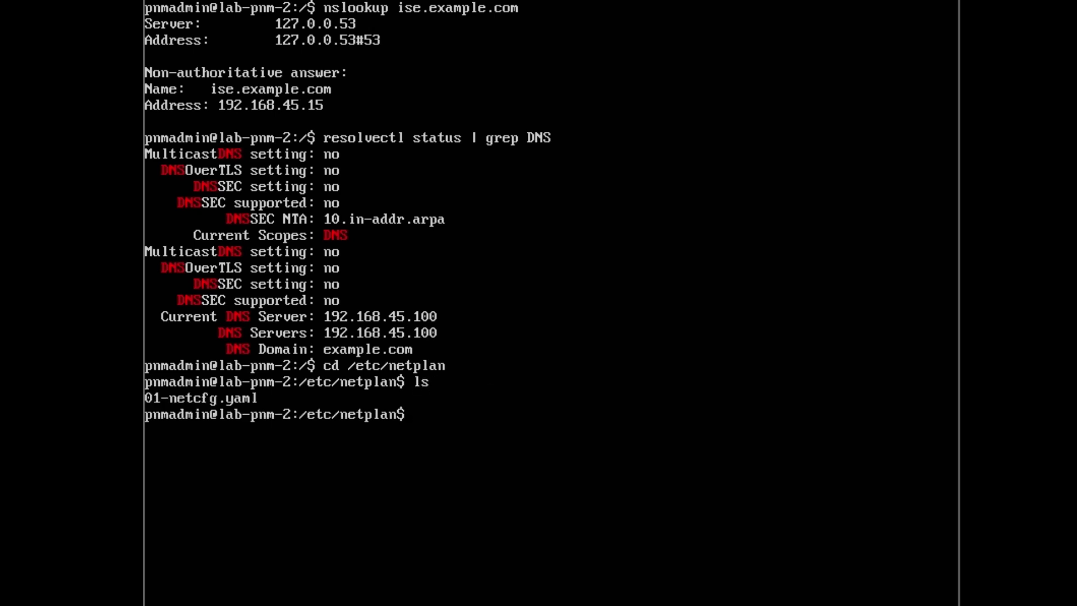
text(sudo vim 01)
key(Tab)
key(Return)
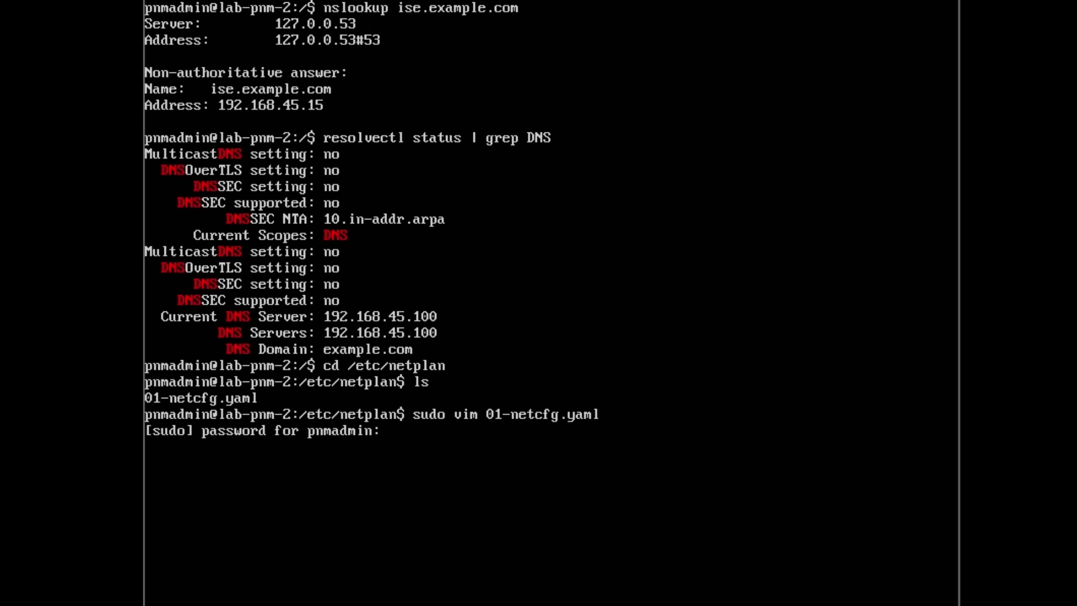
key(Return)
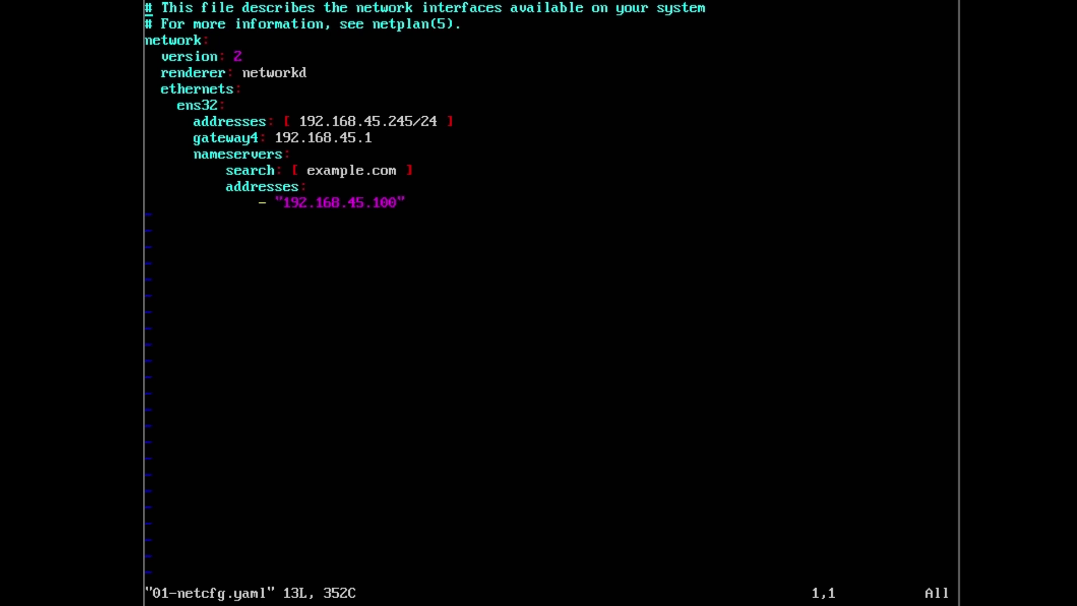
text(:q)
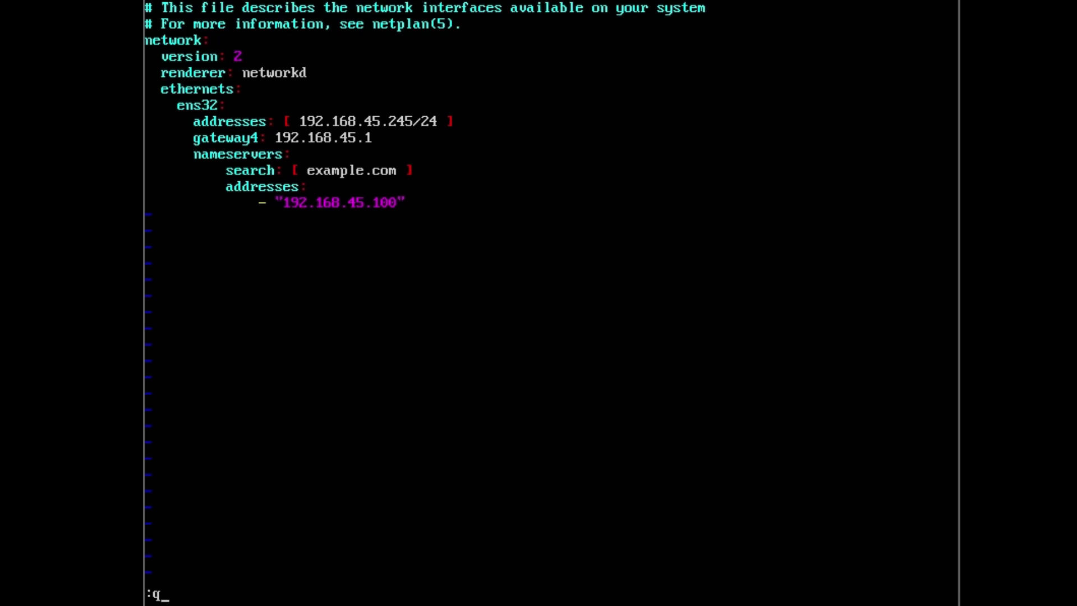
key(Return)
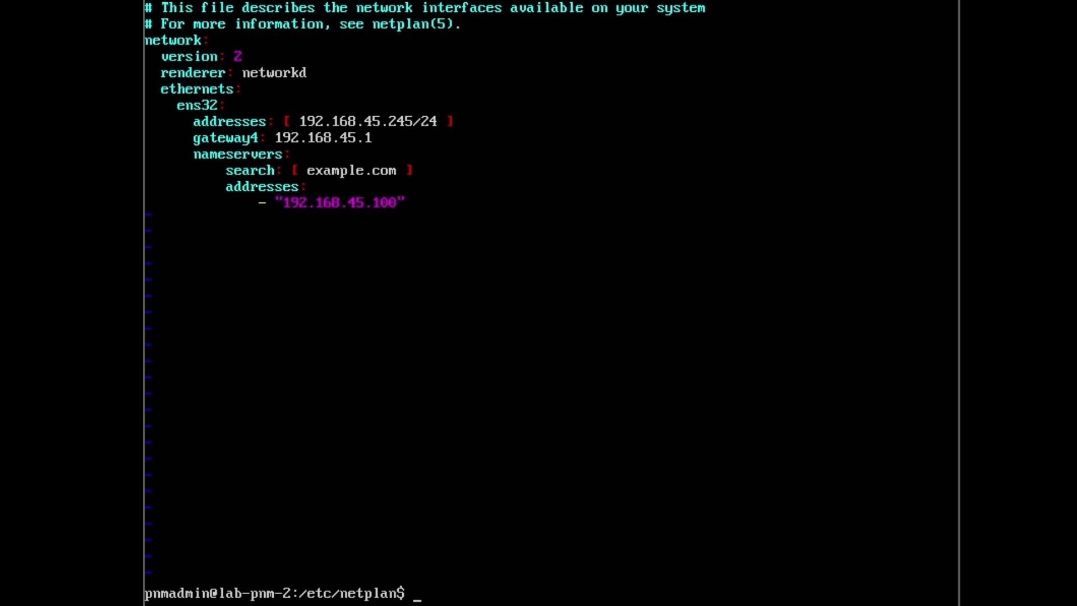
Step: Apply the netplan configuration with sudo and recheck the resolution of ise.example.com with nslookup
text(sudo netplan apply)
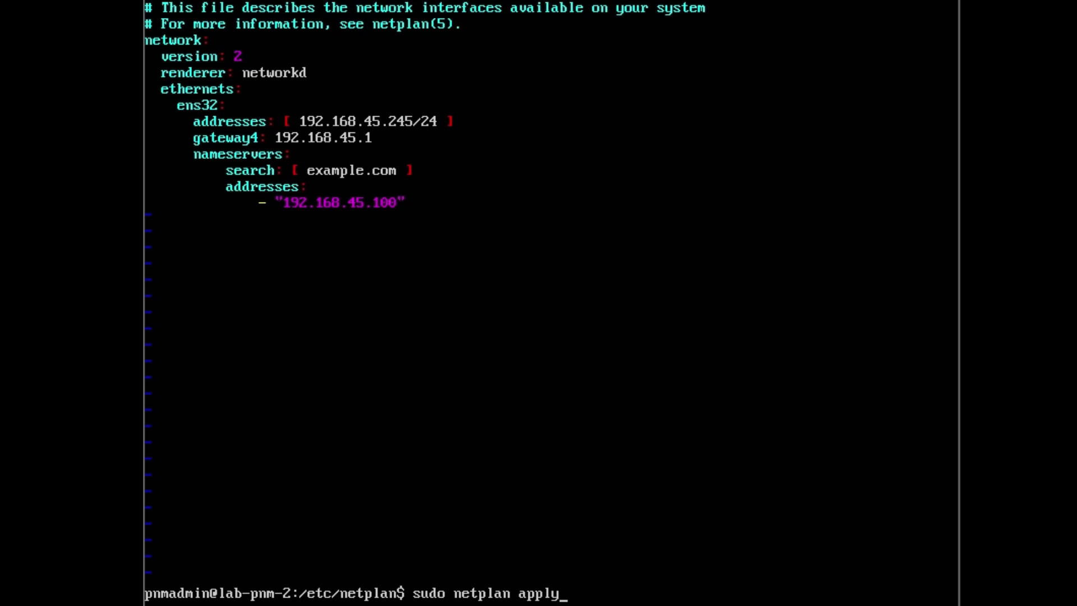
key(Return)
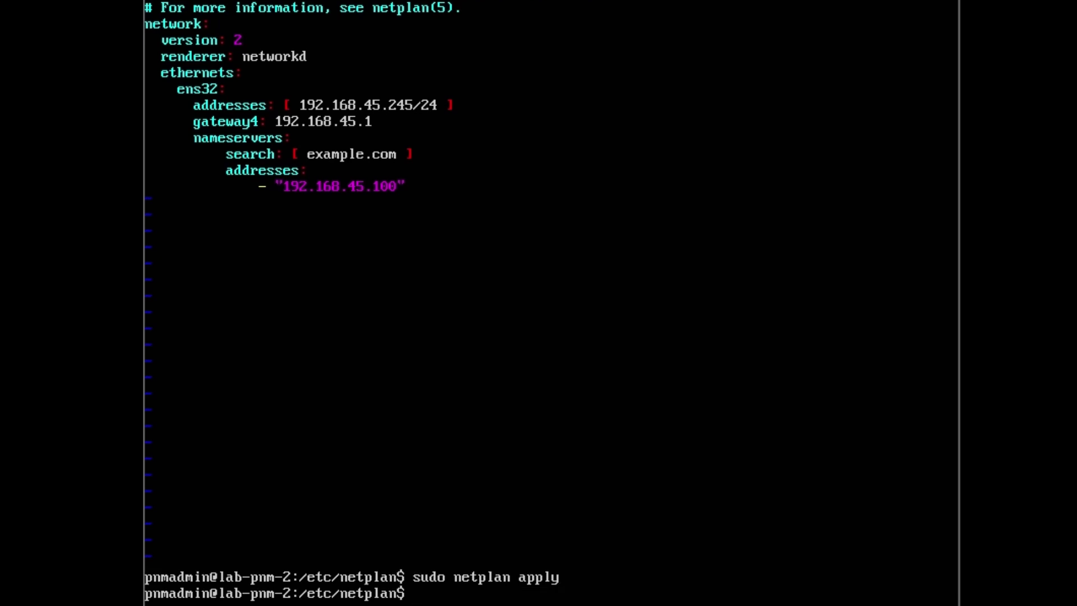
text(nslookup ise.example.com)
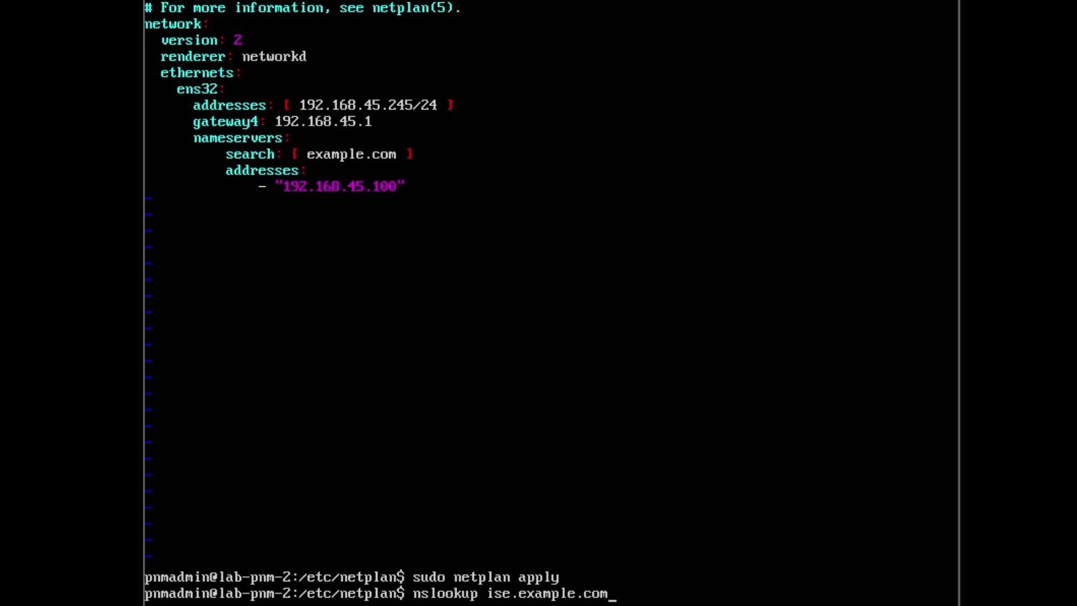
key(Return)
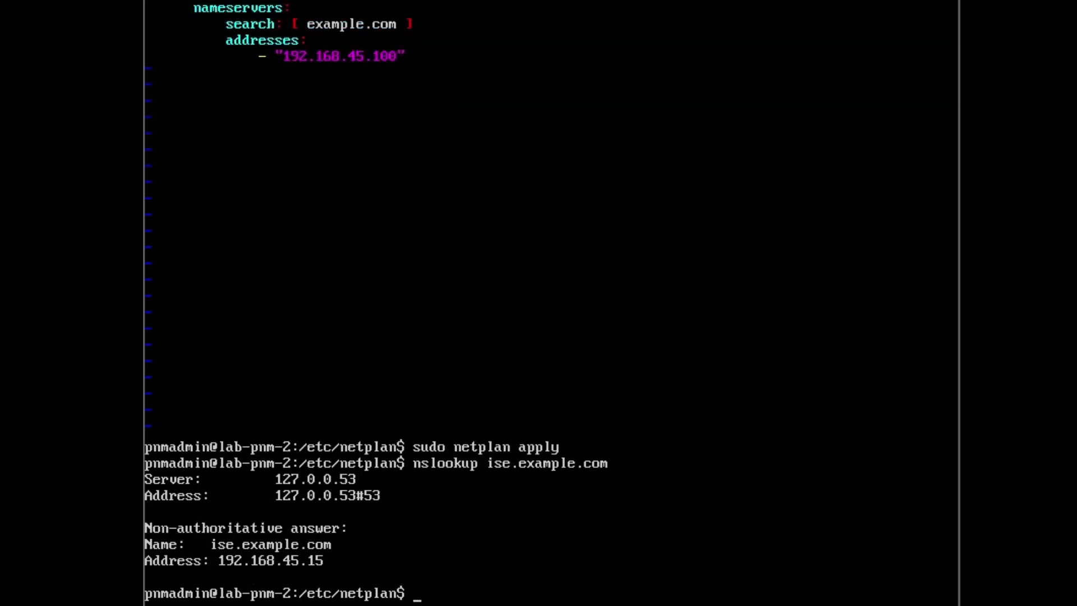
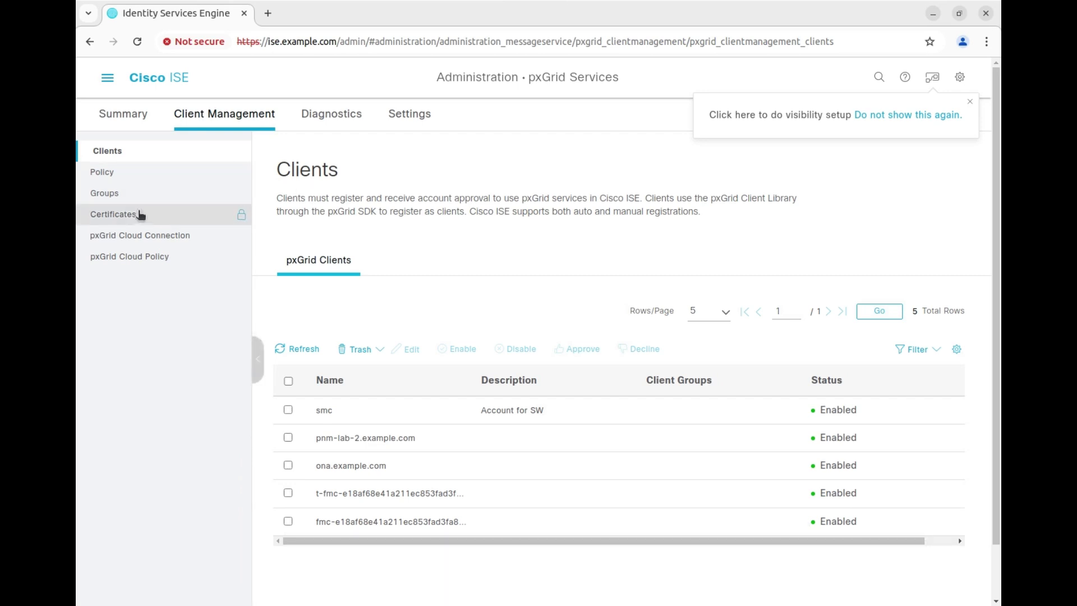
Step: In Cisco ISE, start a pxGrid certificate request set to generate a single certificate without a certificate signing request
click(129, 215)
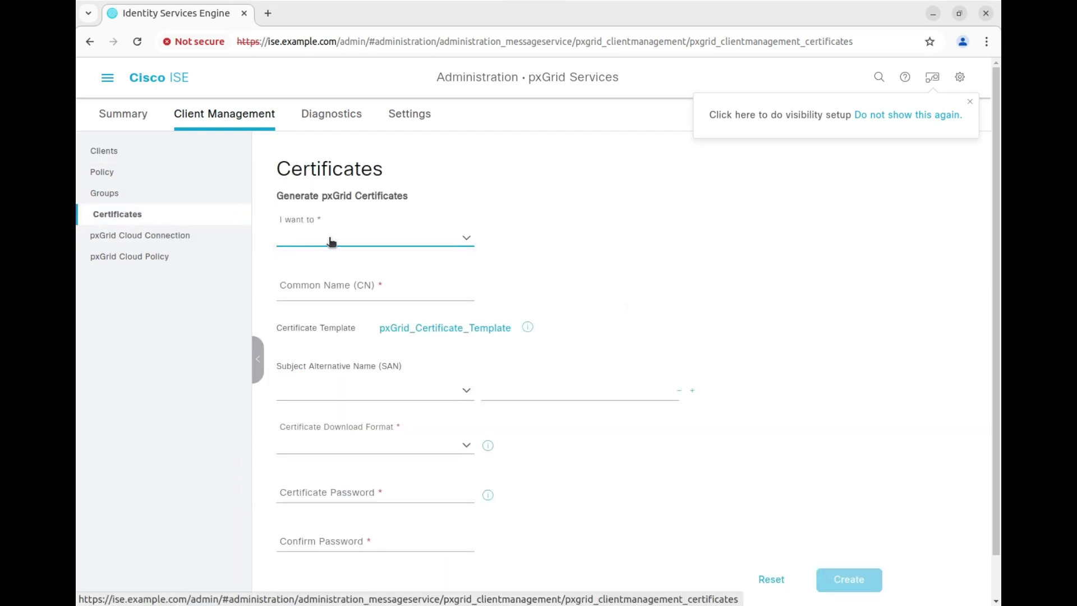
click(467, 238)
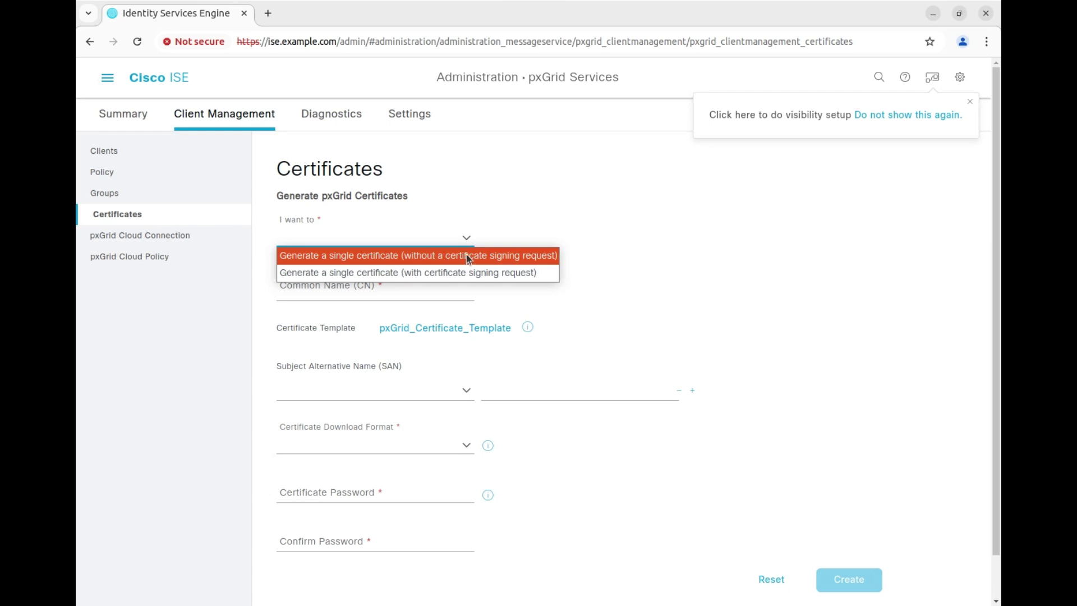
click(487, 256)
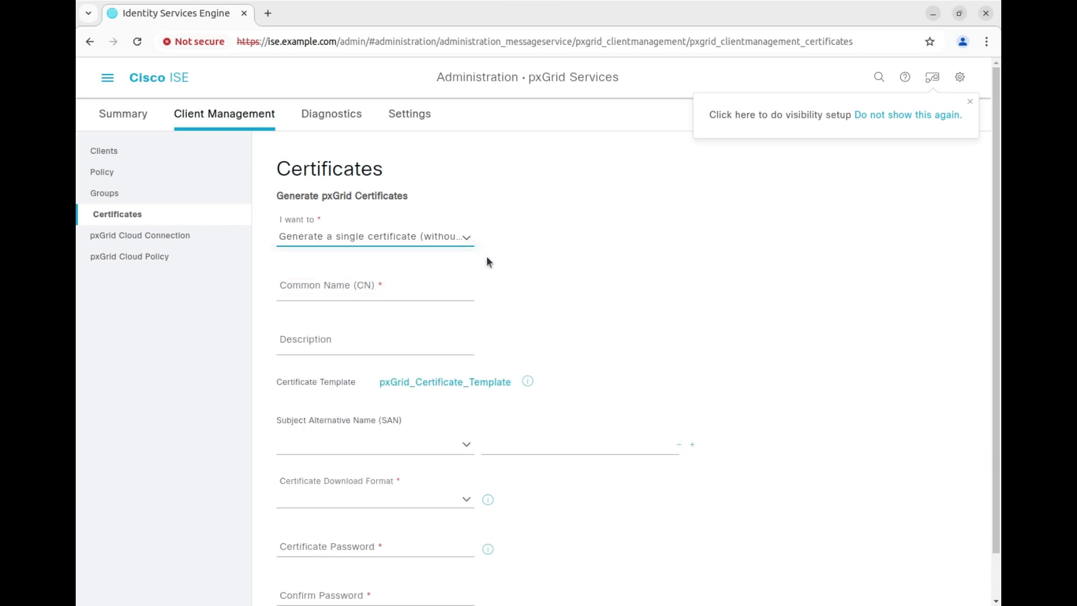
Step: Set the certificate's common name to lab-pnm-2.example.com and its description to "Lab PNM Sensor for XDR"
click(314, 290)
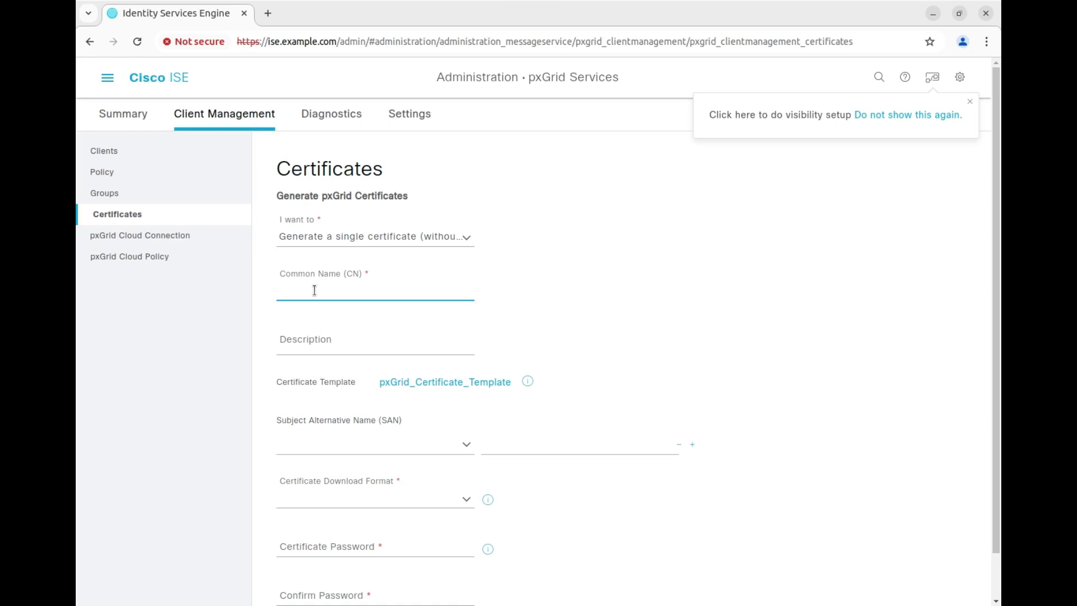
text(lab-pnn-2.example.com)
key(Tab)
text(Lab )
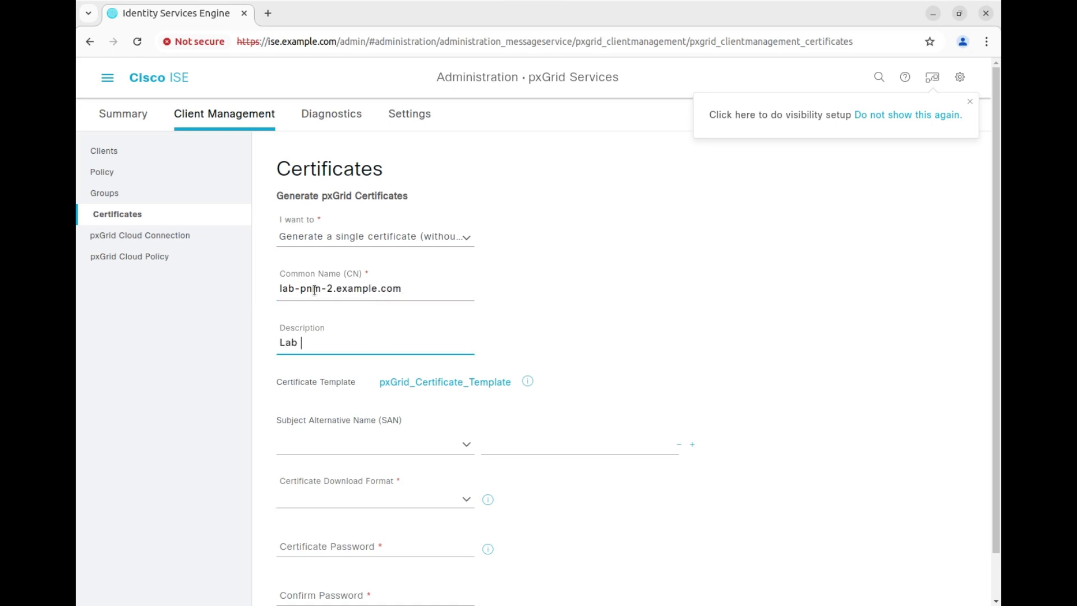
text(PNM Sensor for XDR)
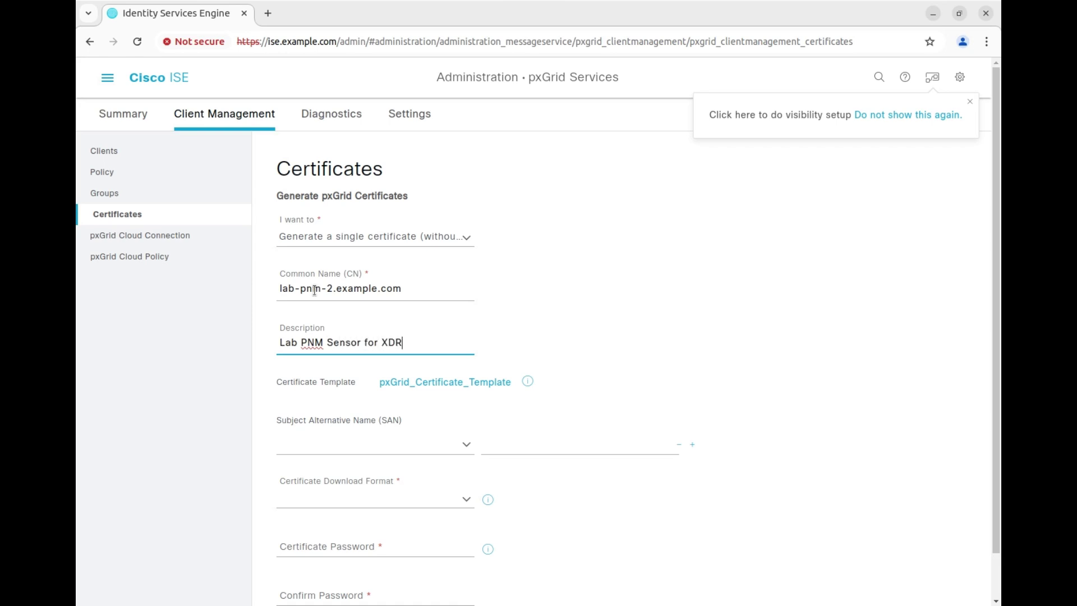
Step: Add an FQDN subject alternative name with the value lab-pnm-2.example.com to the certificate request
scroll(635, 315, down, 1)
scroll(636, 317, down, 1)
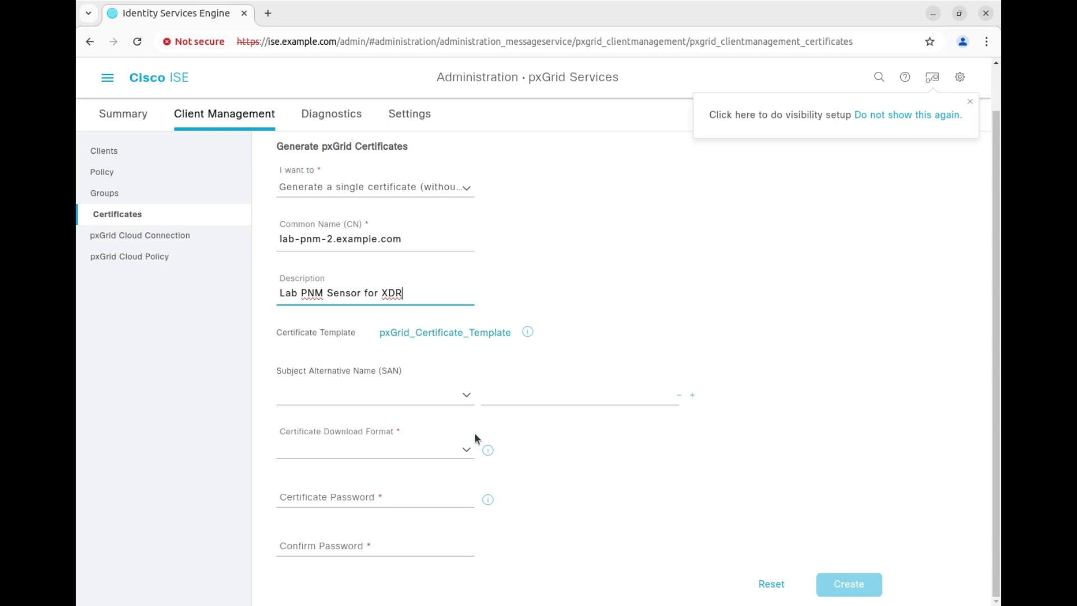
click(464, 402)
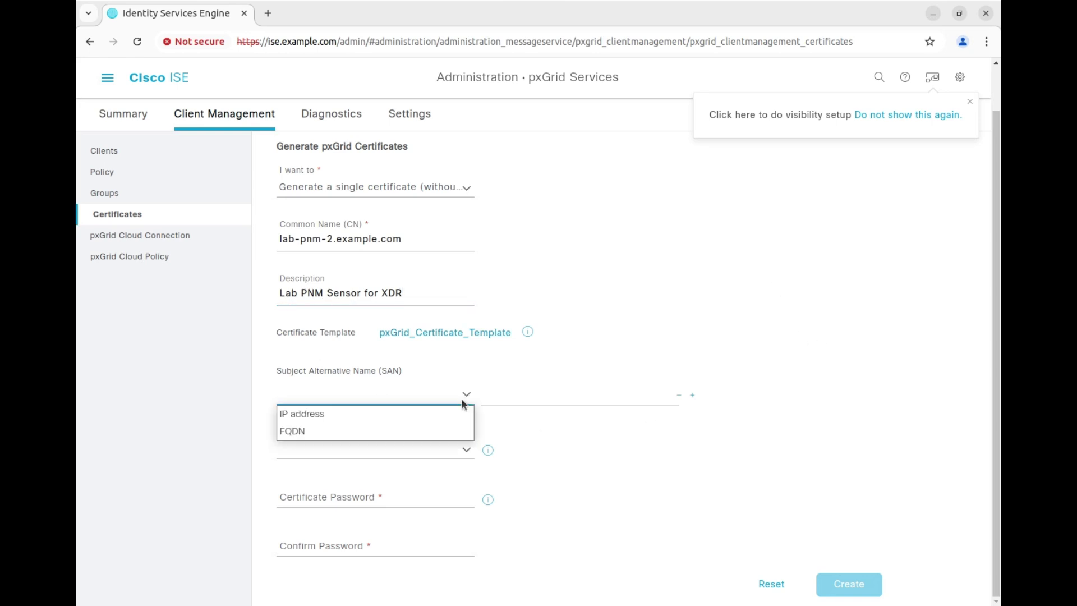
click(315, 433)
click(535, 399)
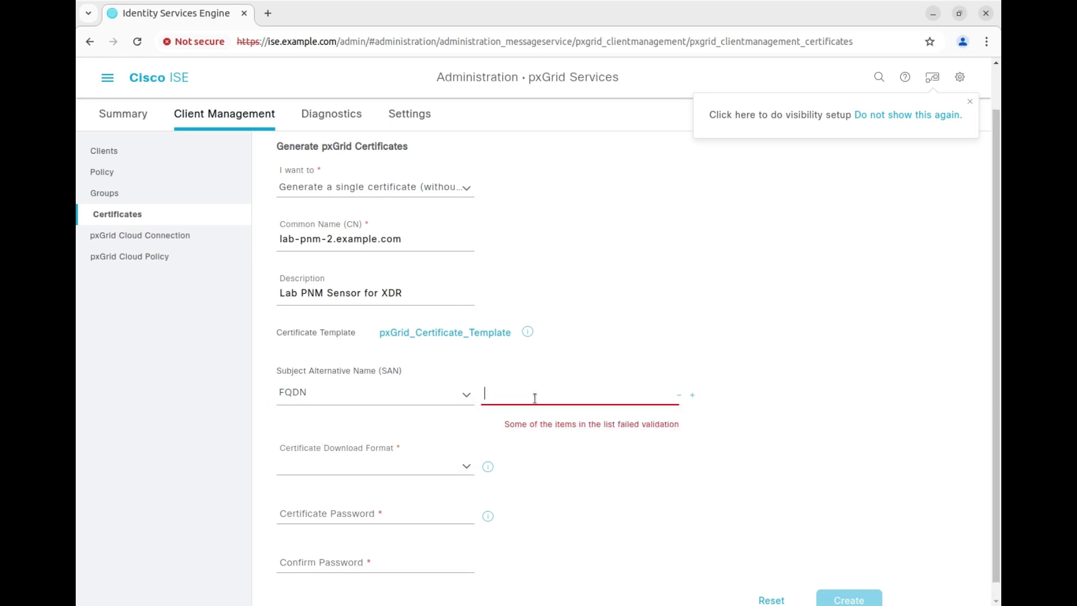
text(lab0-)
key(BackSpace)
key(BackSpace)
text(-pnm-2.examp.e.com)
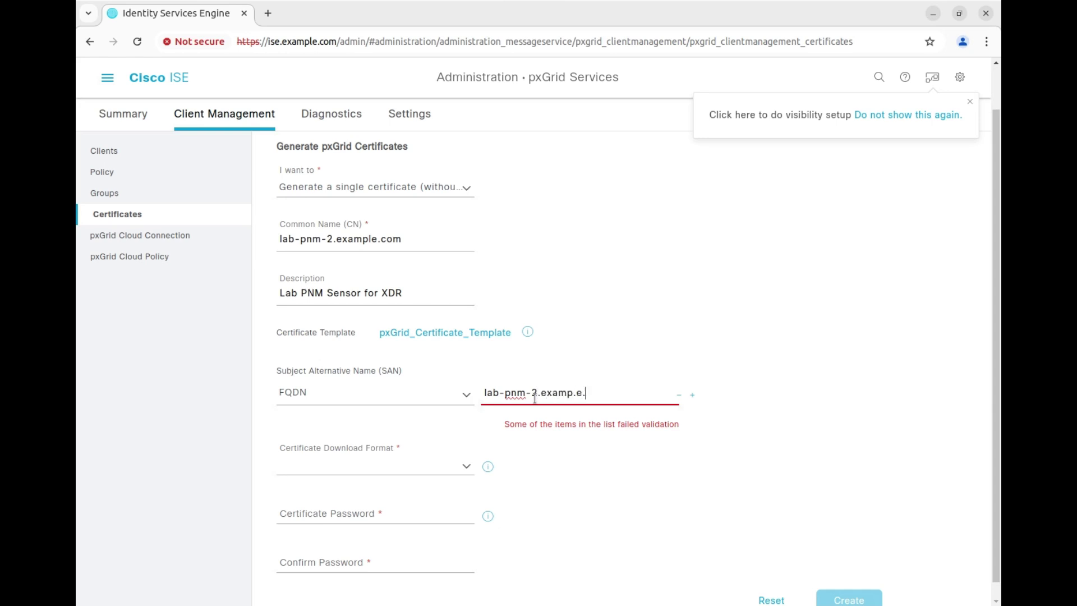
key(BackSpace)
key(BackSpace)
key(BackSpace)
key(BackSpace)
key(BackSpace)
key(BackSpace)
text(le.com)
Step: Add a second subject alternative name of type IP address with the value 192.168.45.245
click(693, 395)
click(464, 447)
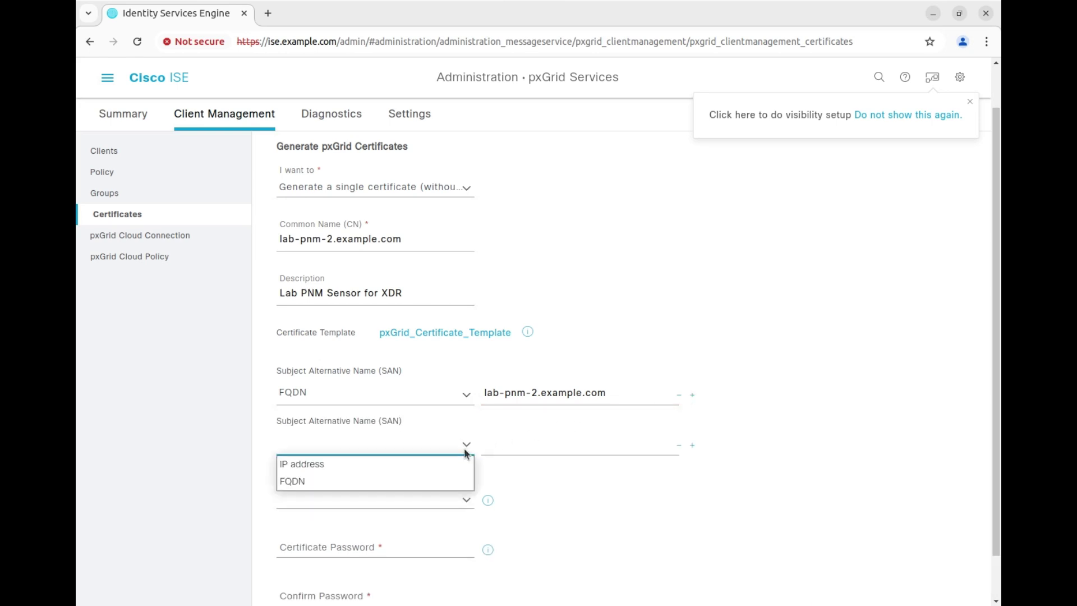
click(373, 463)
click(515, 447)
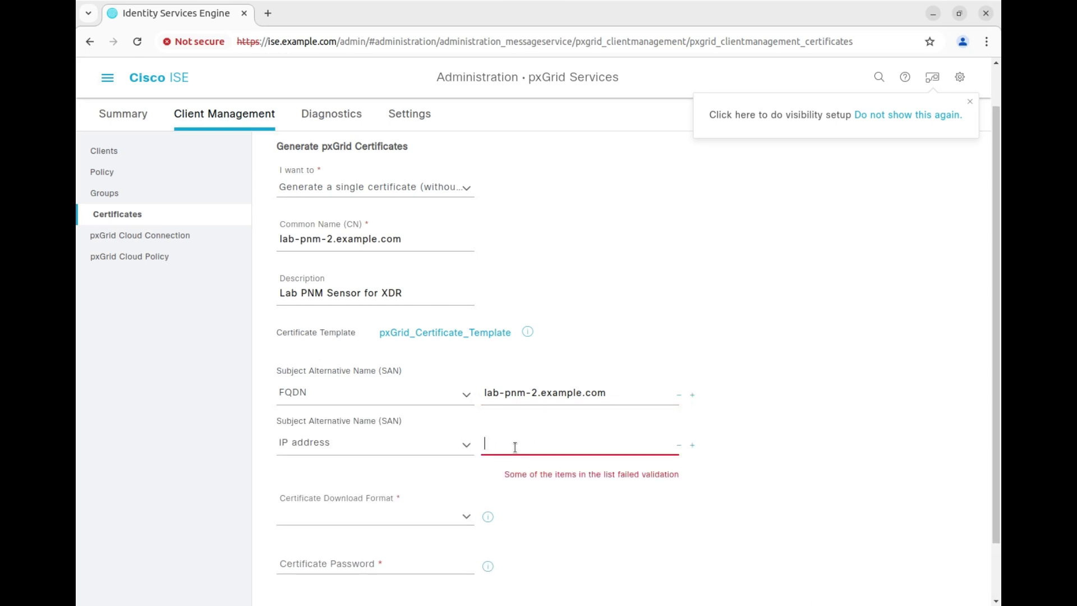
text(192.168.45.245)
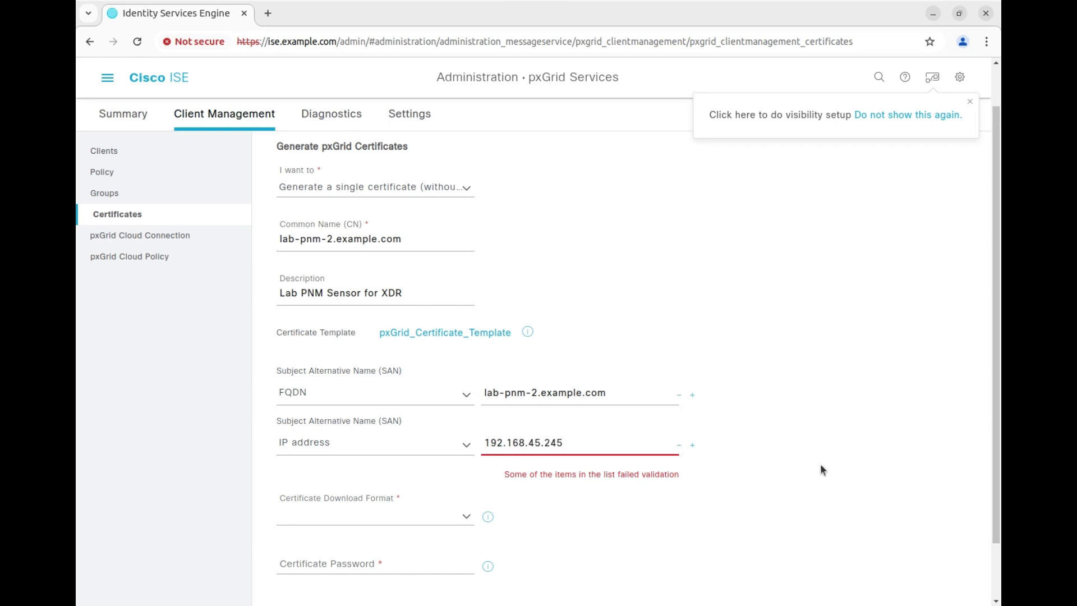
click(820, 465)
Step: Set the certificate download format to Privacy Enhanced Electronic Mail (PEM)
scroll(799, 472, down, 1)
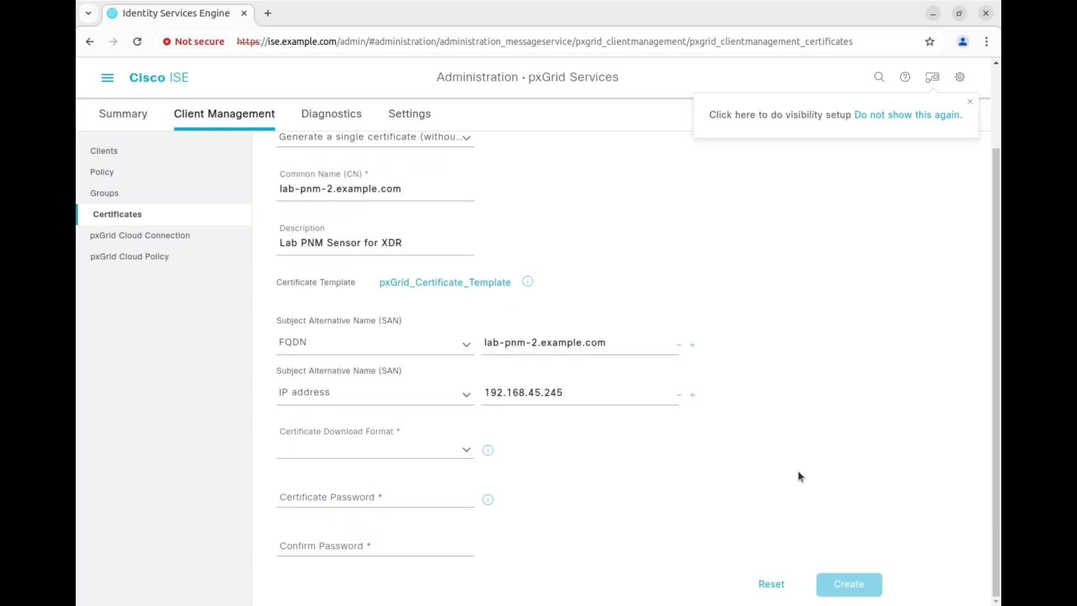
click(463, 451)
click(385, 469)
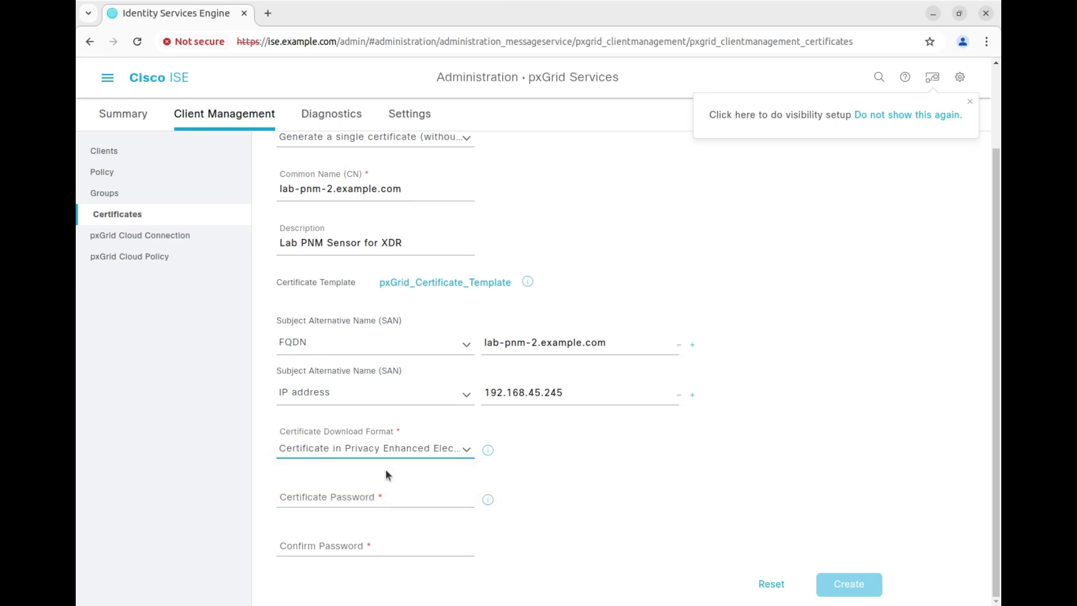
Step: Enter and confirm the certificate password, then create the pxGrid certificate
click(348, 501)
text(********)
key(Tab)
text(********)
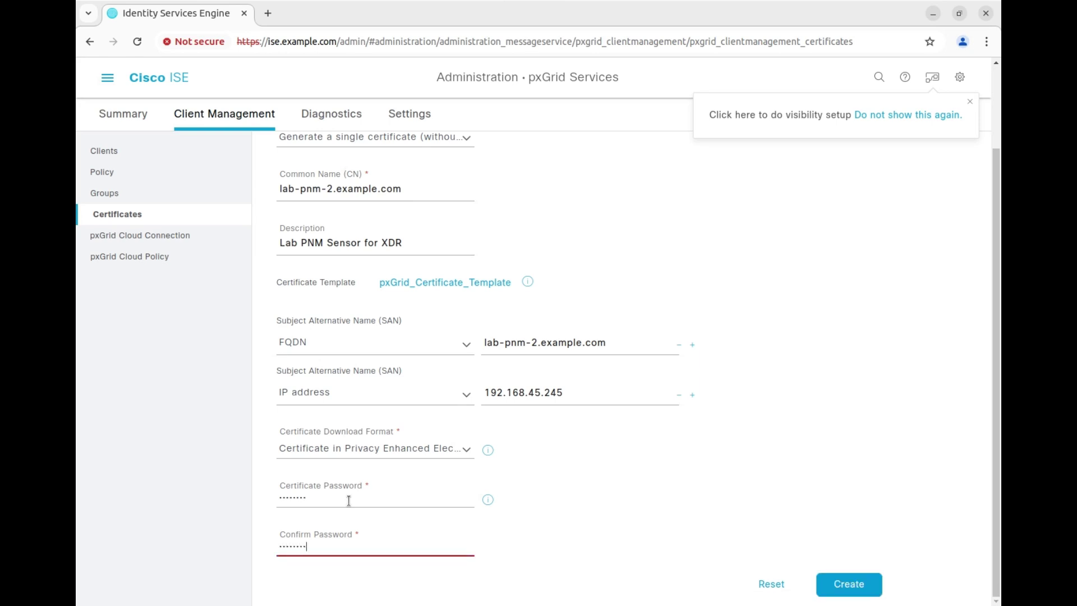
click(809, 489)
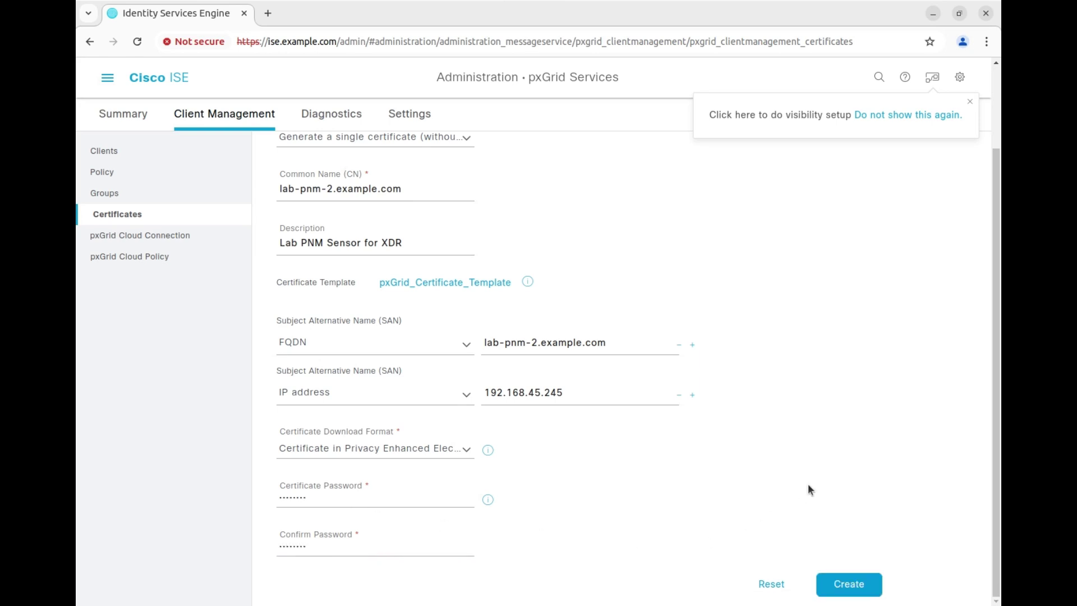
click(851, 587)
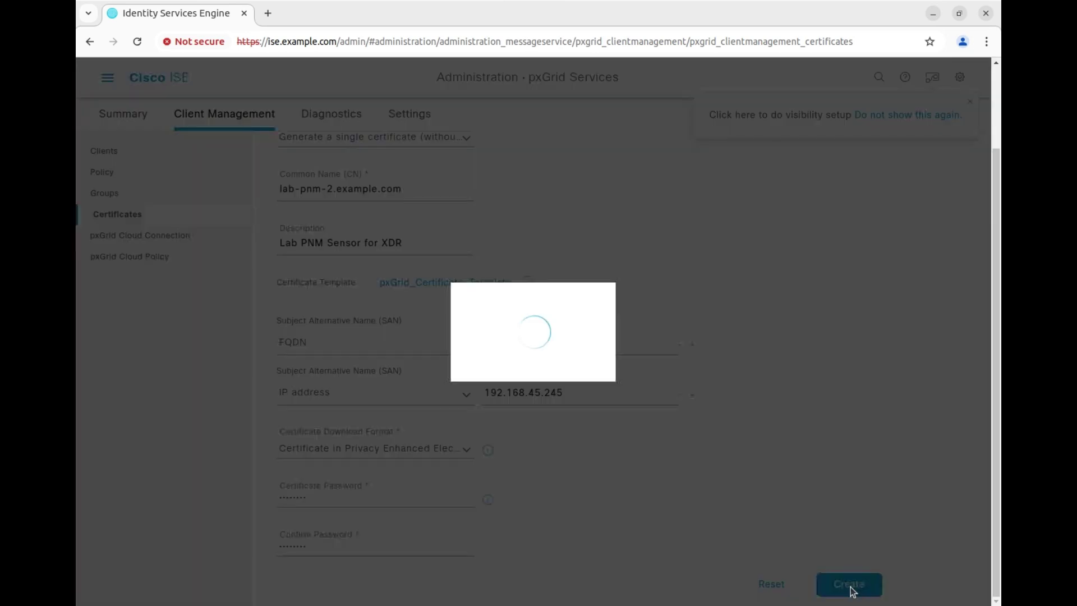
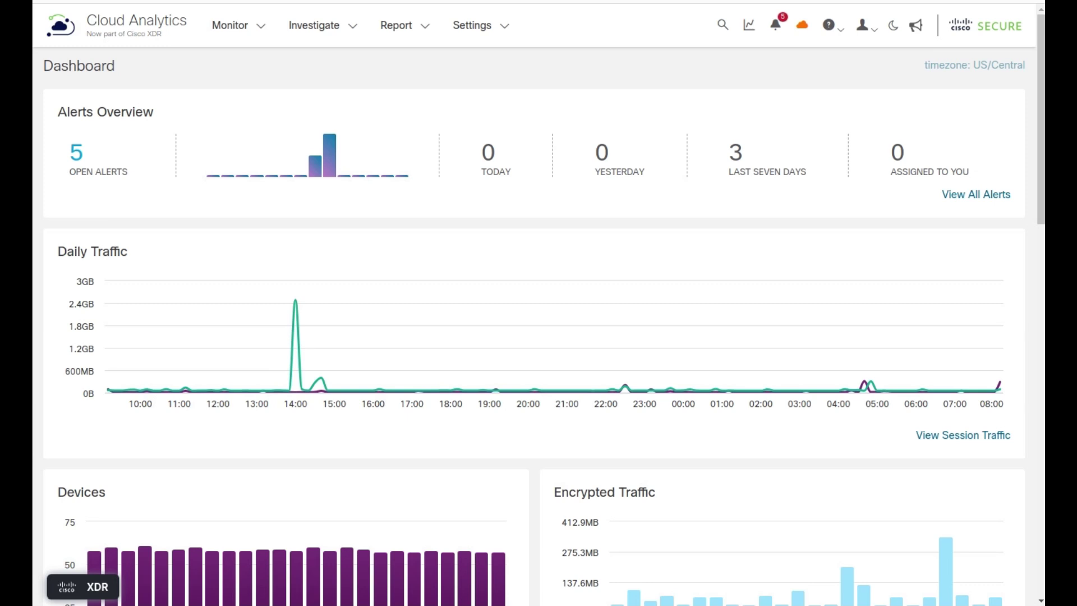
Step: Switch to Cisco XDR Cloud Analytics and open the ISE integration settings
click(481, 35)
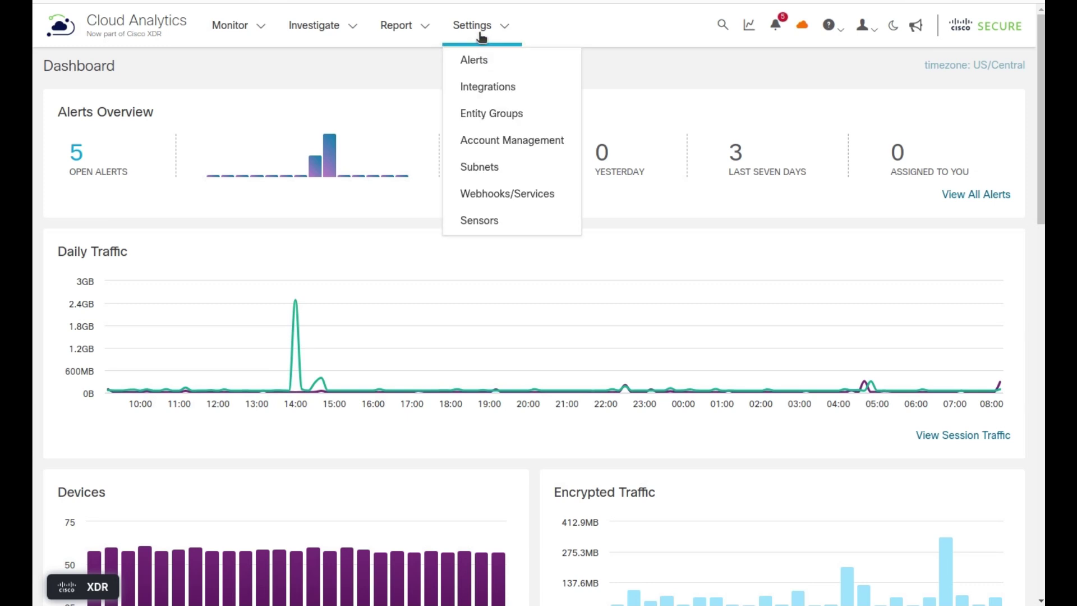
click(500, 86)
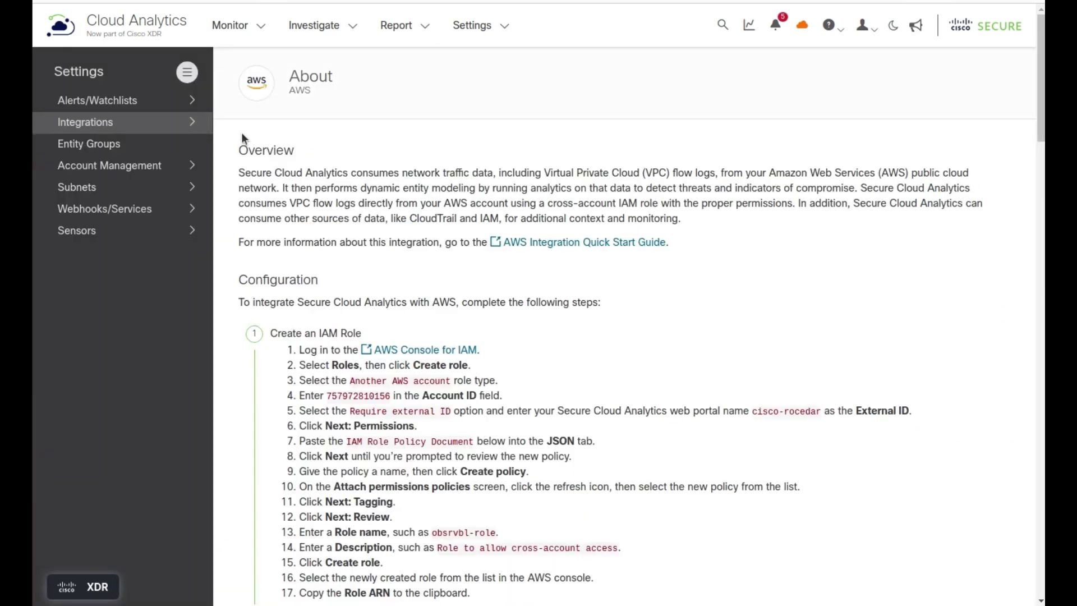
click(191, 123)
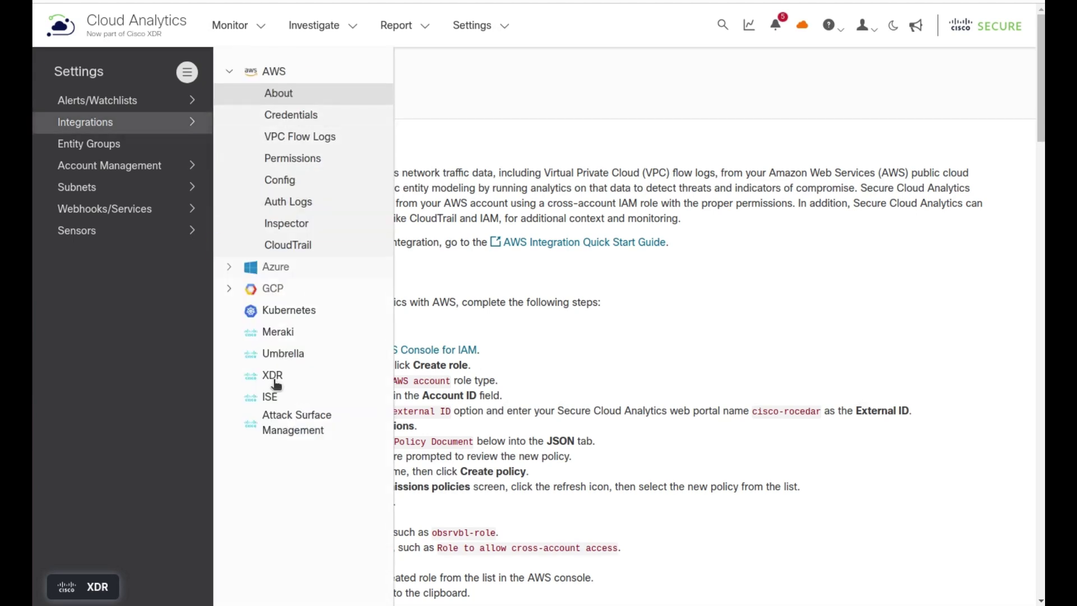
click(267, 399)
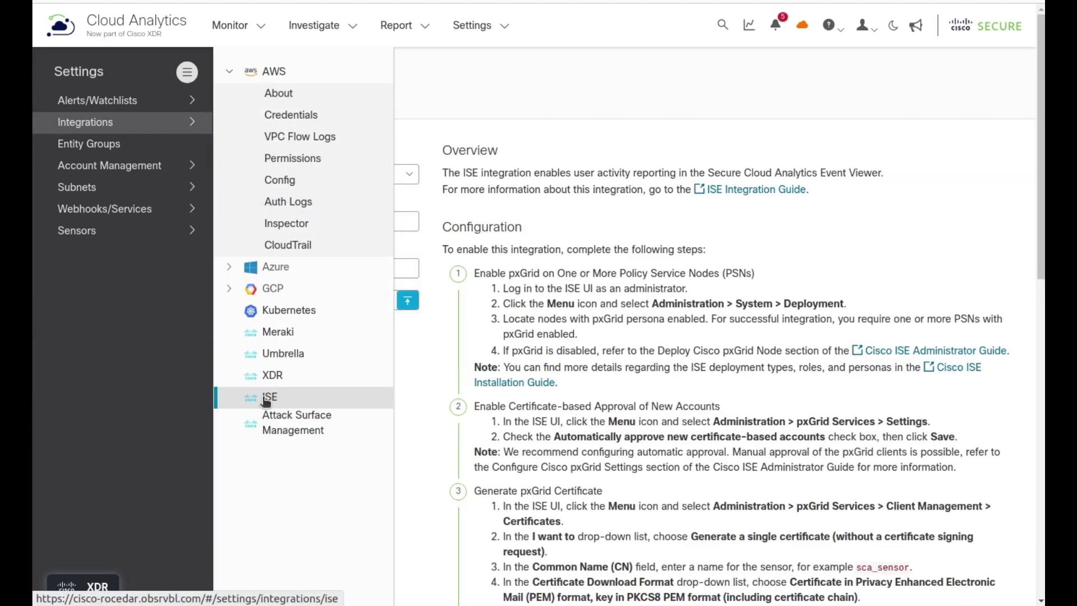
Step: Select sensor lab-pnm-2, set the ISE server to ise.example.com, and enter the certificate password
click(412, 178)
text(lab)
click(279, 239)
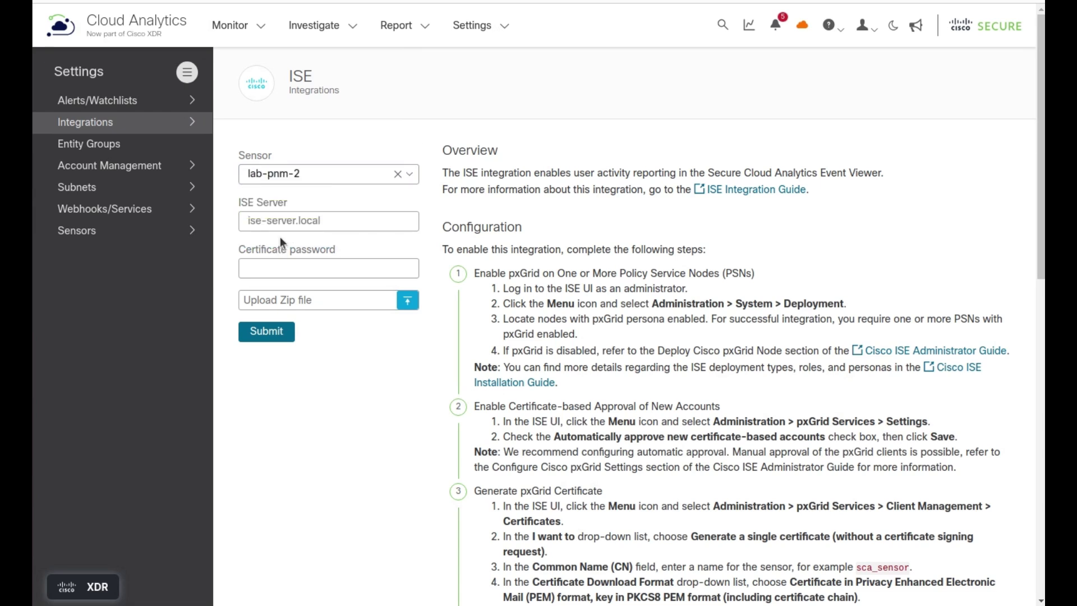
click(301, 221)
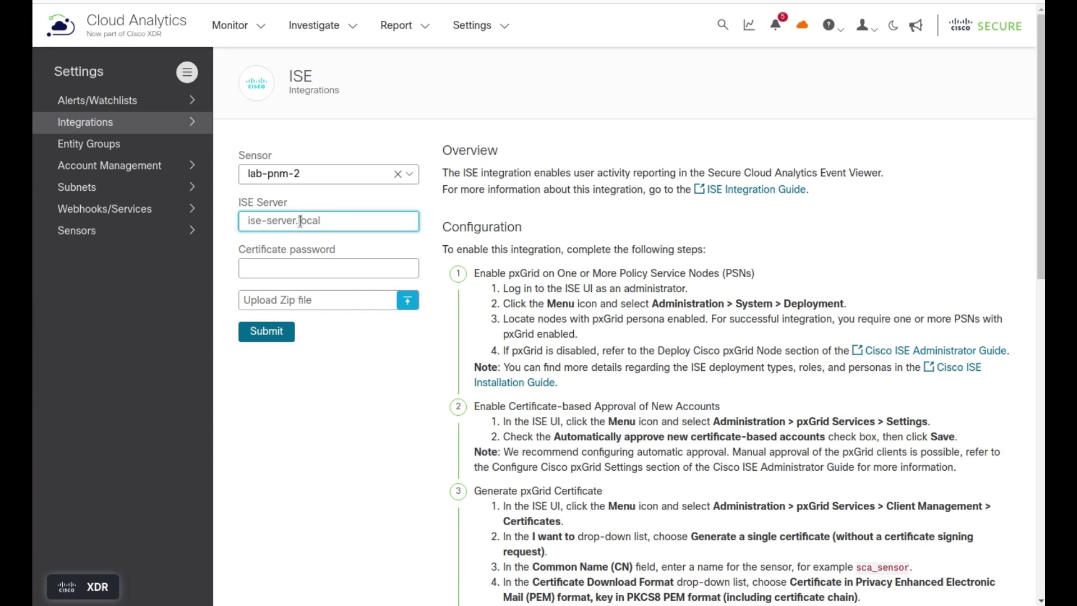
text(ise.example.com)
click(317, 269)
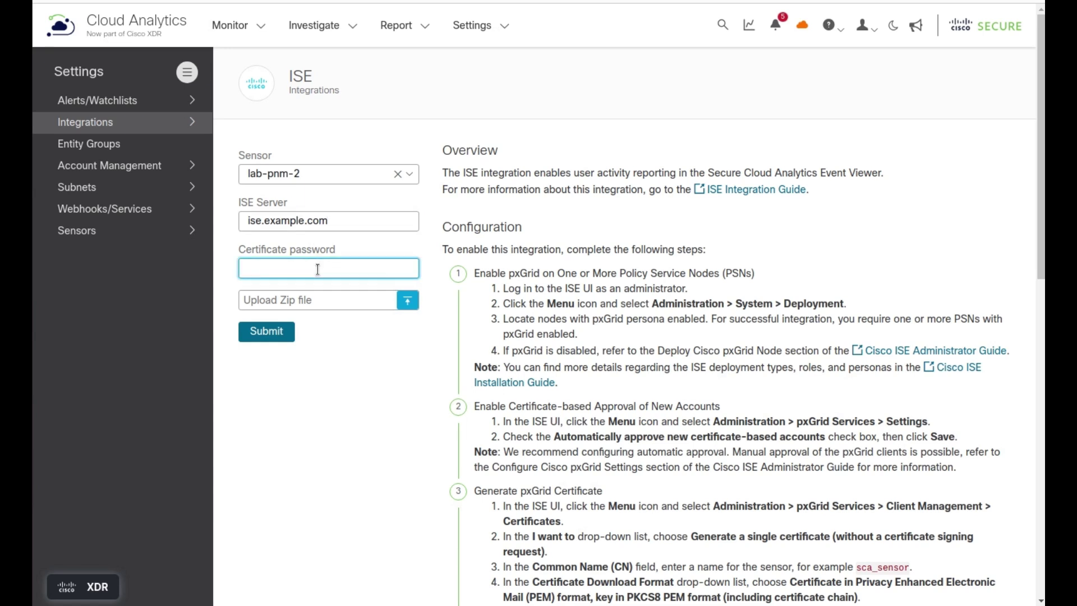
text(********)
click(405, 306)
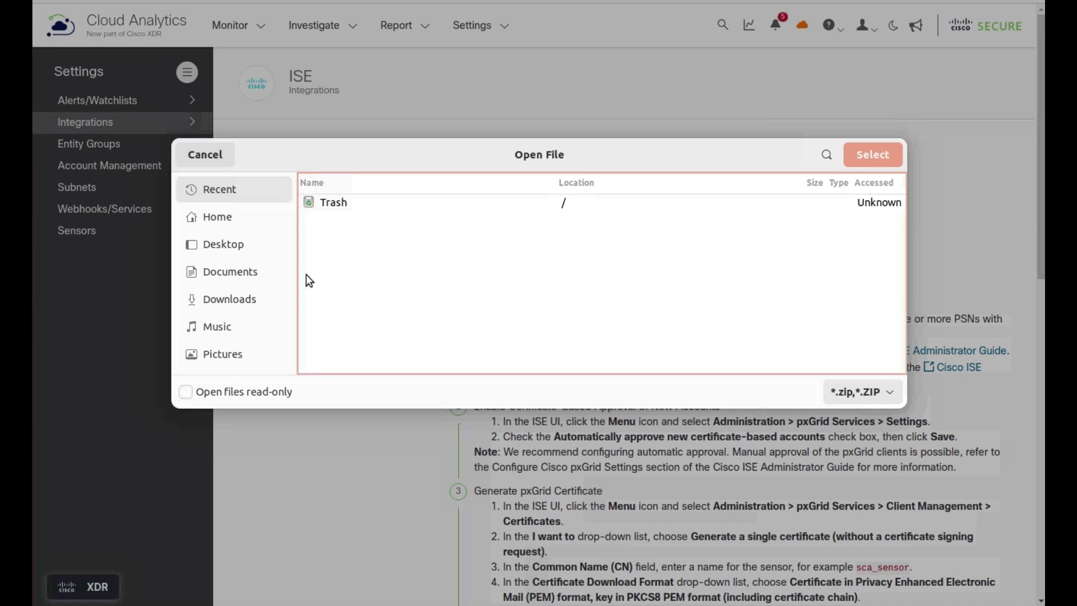
click(231, 301)
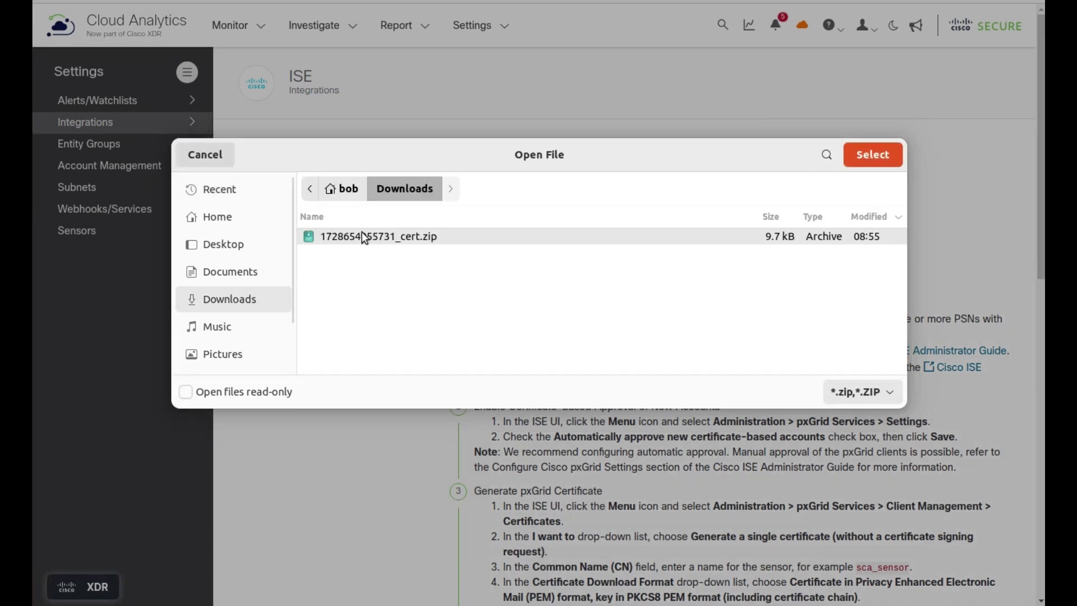
click(875, 161)
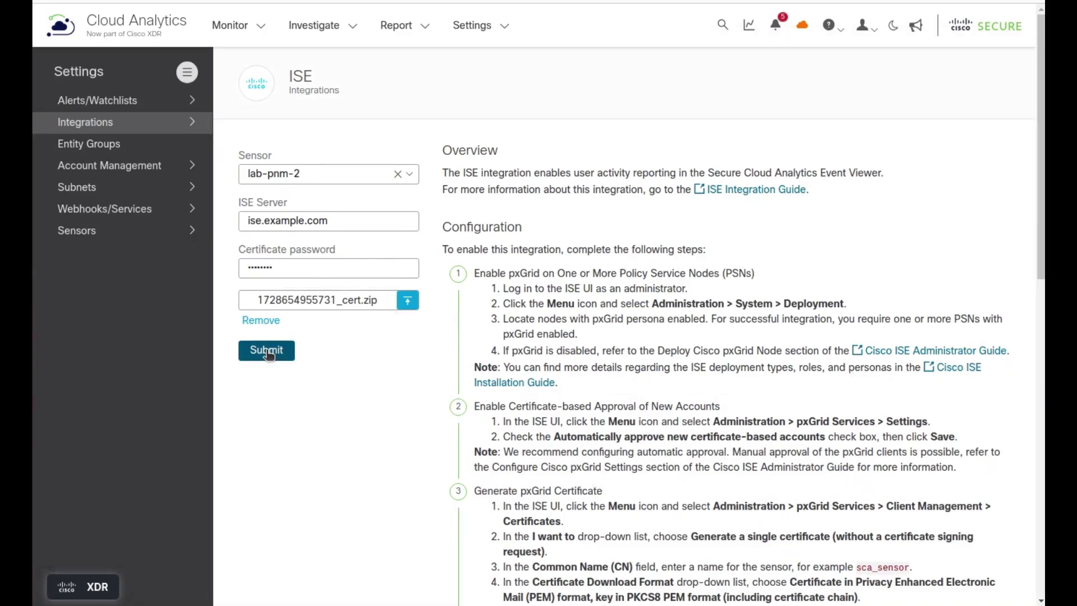
click(267, 351)
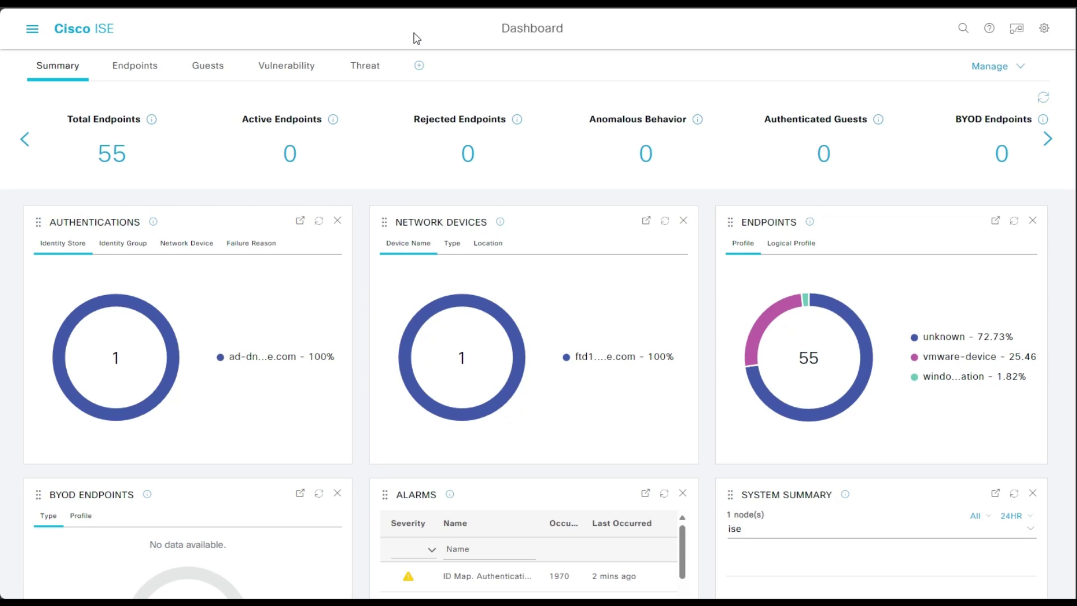
Step: Switch to Cisco ISE and open the pxGrid Services settings
click(30, 32)
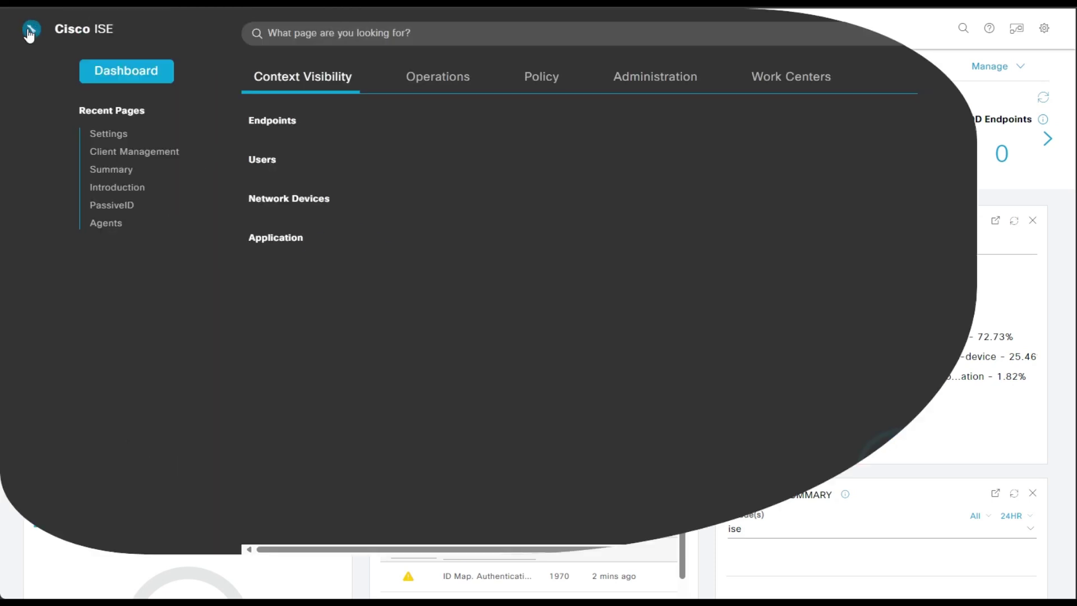
click(654, 89)
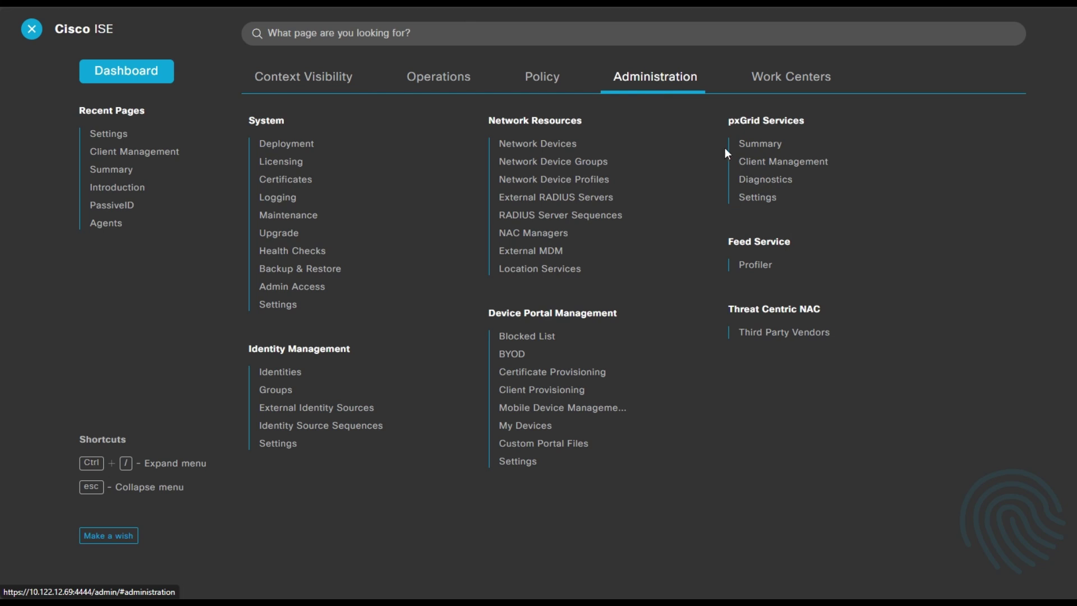
click(769, 202)
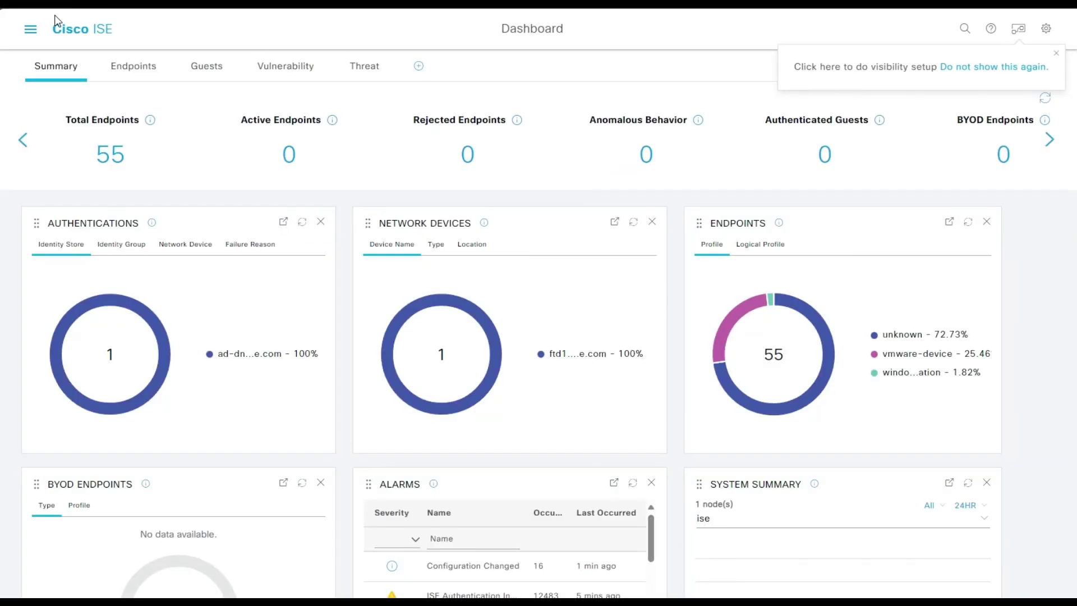
Step: In pxGrid client management, approve the pending client lab-pnm-2.example.com
click(31, 33)
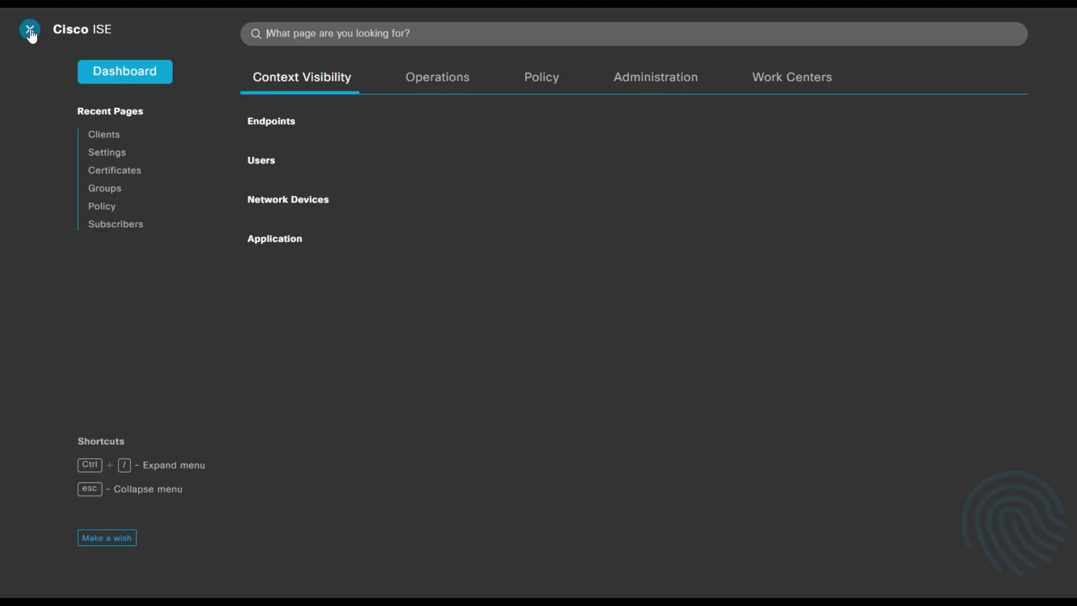
click(656, 84)
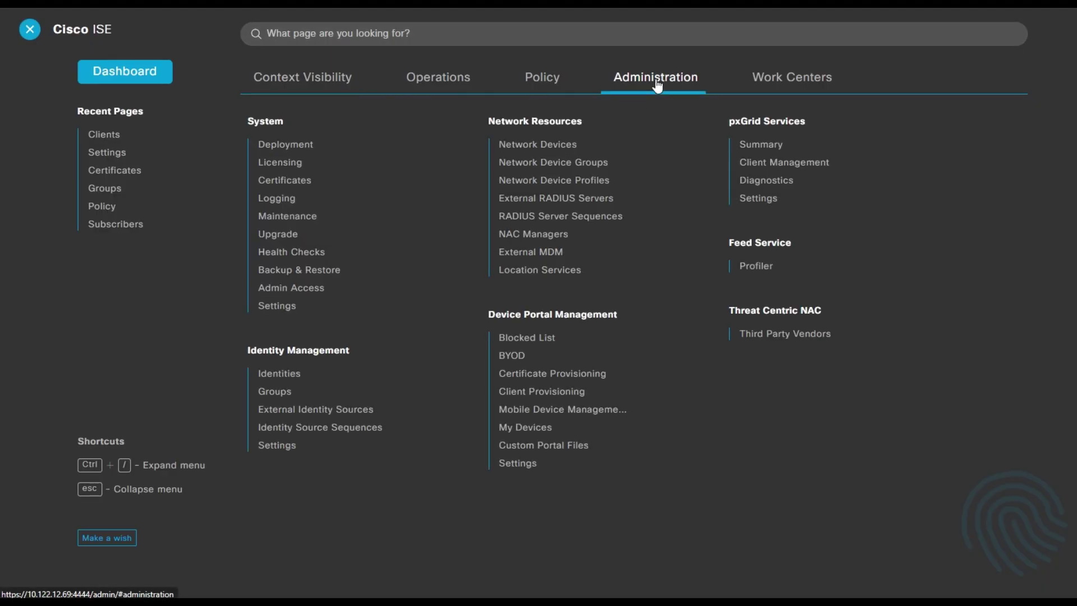
click(775, 167)
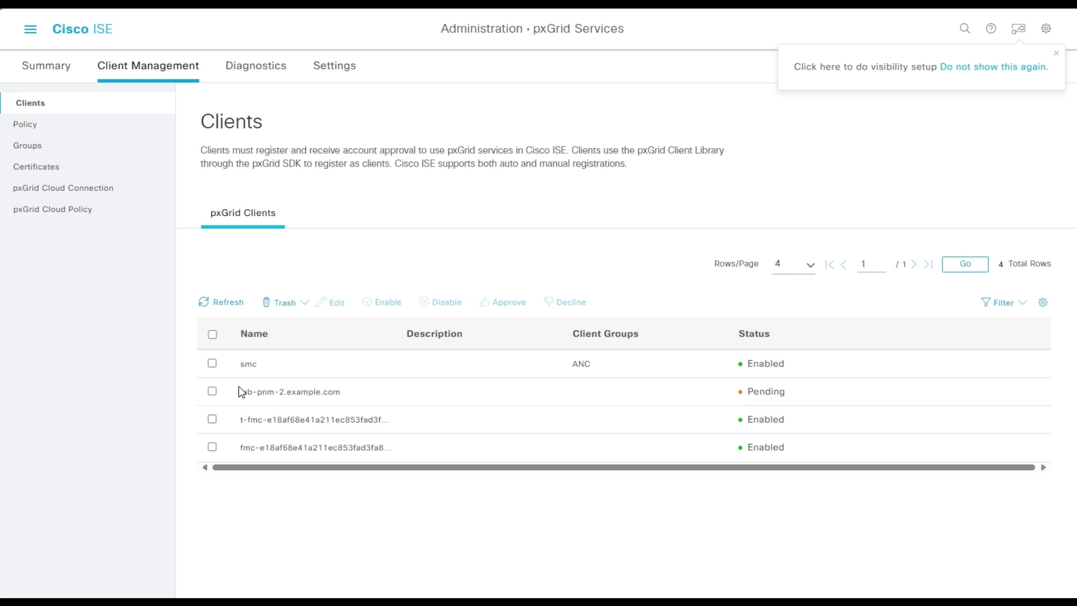
click(212, 393)
click(499, 303)
click(594, 198)
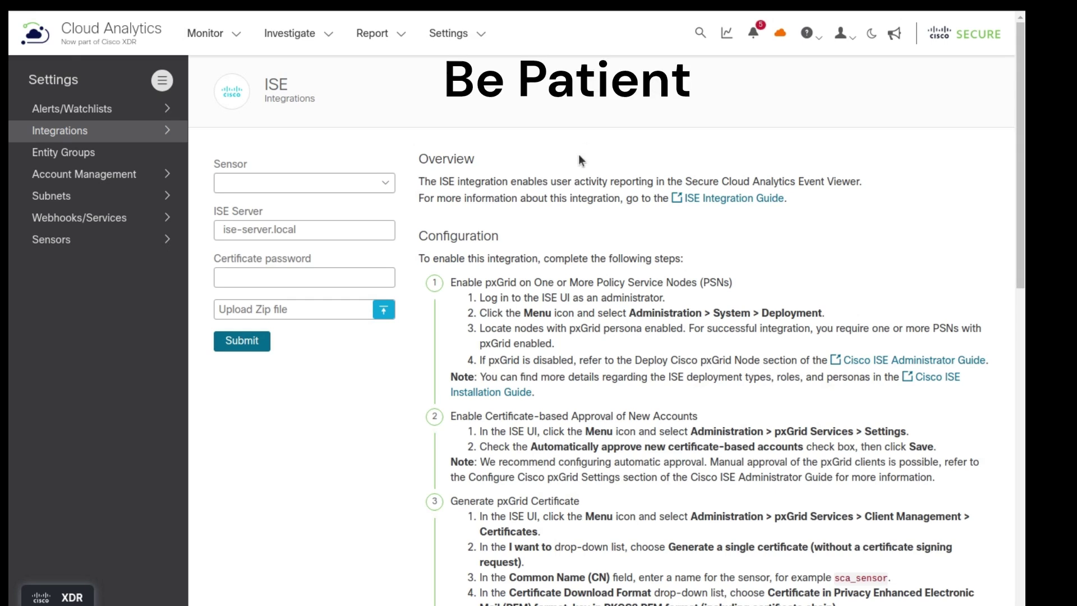
Step: In Cloud Analytics, examine the ISE integration's verification instructions and the status of lab-pnm-2 under Sensors with ISE Configuration
scroll(574, 261, down, 1)
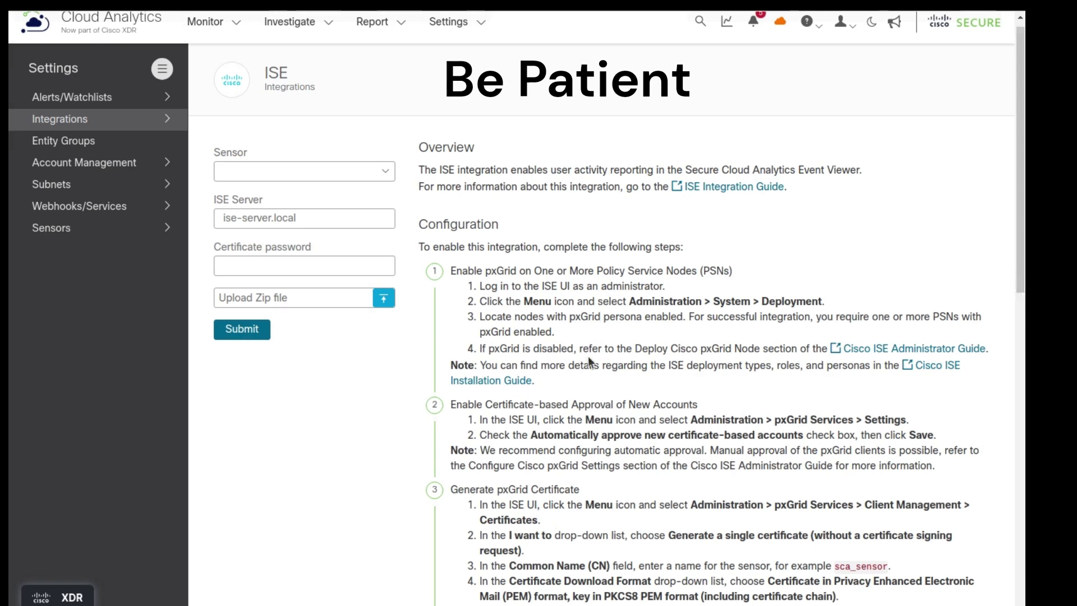
scroll(1001, 217, down, 3)
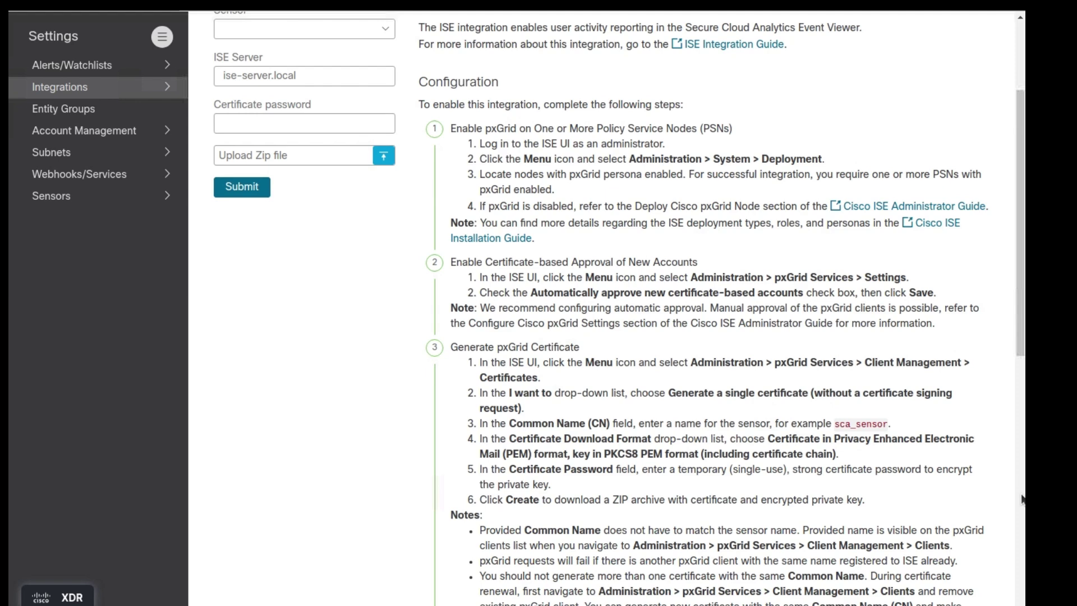
scroll(1021, 493, down, 5)
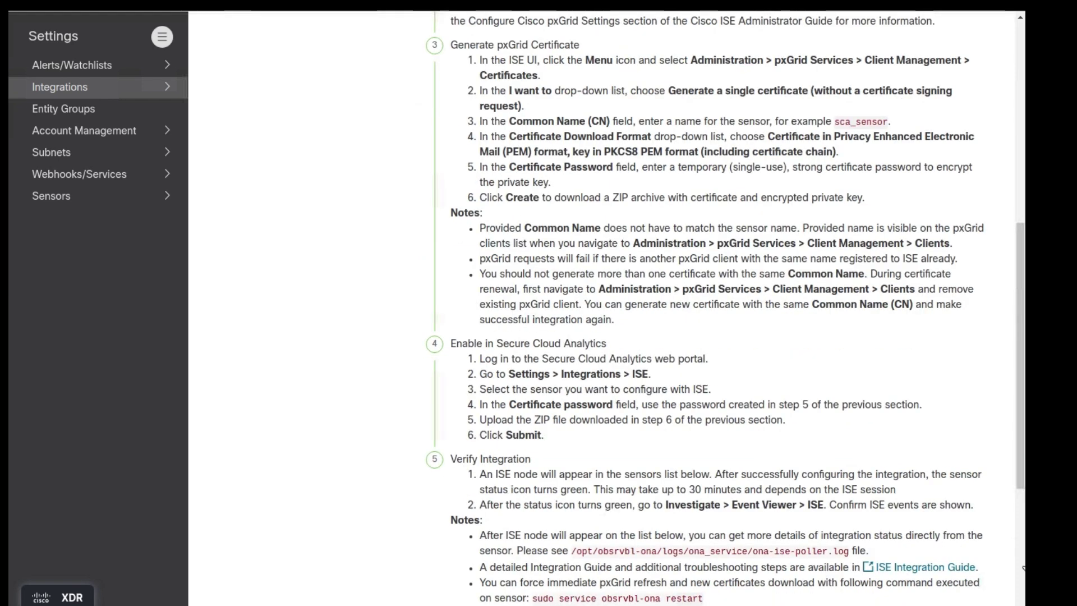
scroll(1020, 564, down, 5)
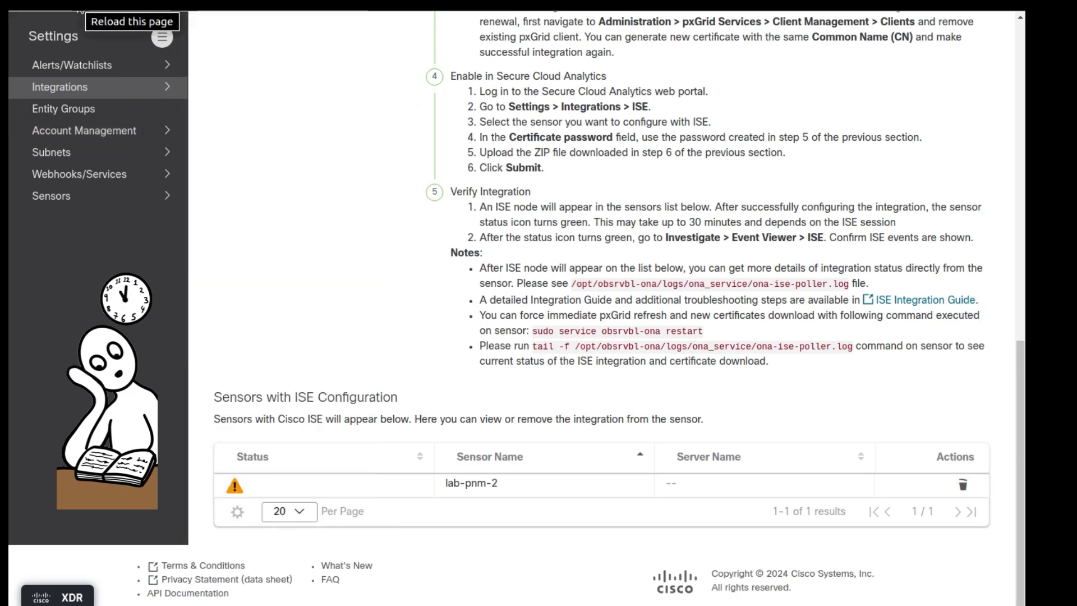
Step: Reload the ISE integration page and recheck the sensor's status under Sensors with ISE Configuration
click(79, 7)
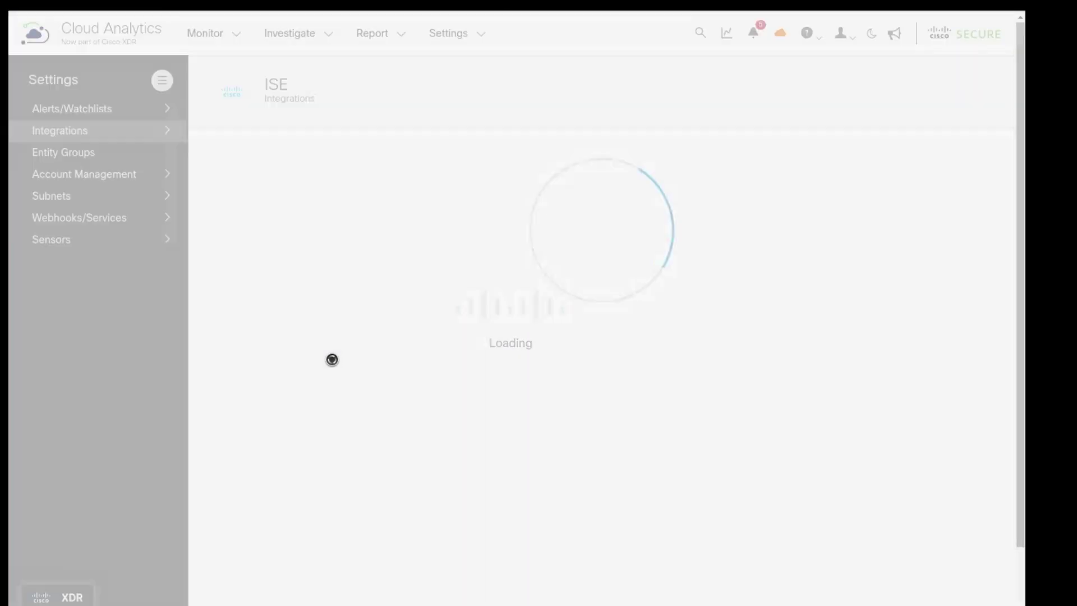
scroll(217, 492, down, 9)
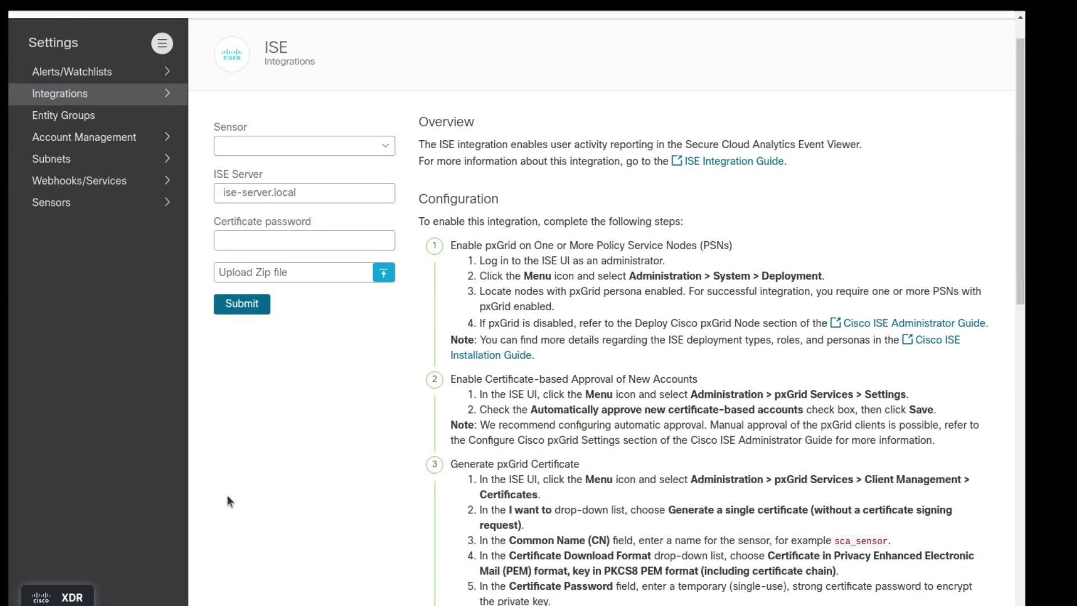
scroll(375, 493, down, 3)
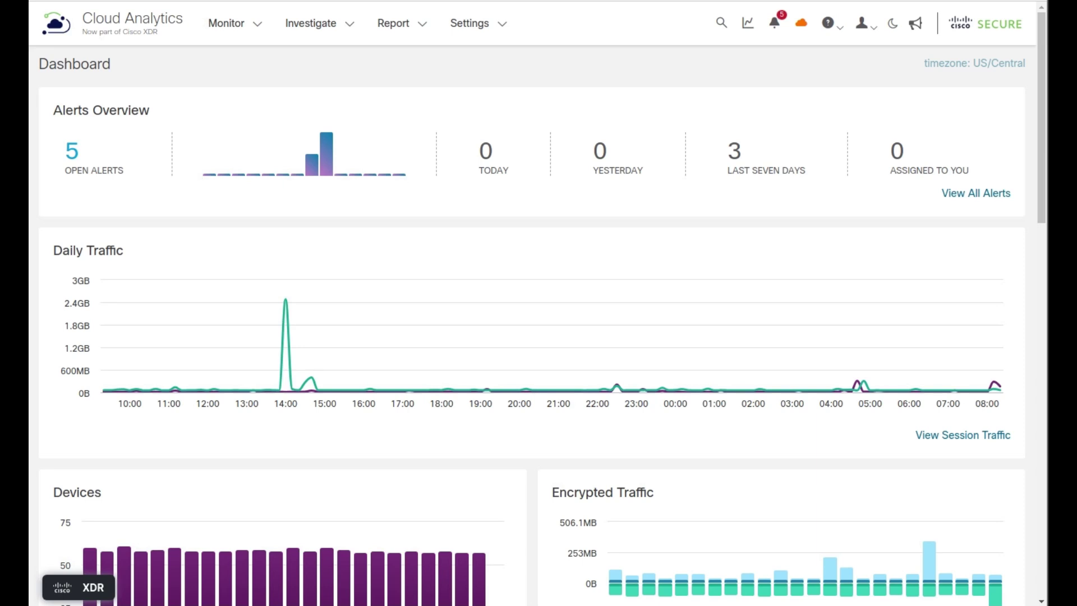
Step: Show the ISE events in the Event Viewer and expand the details of the second event
click(350, 26)
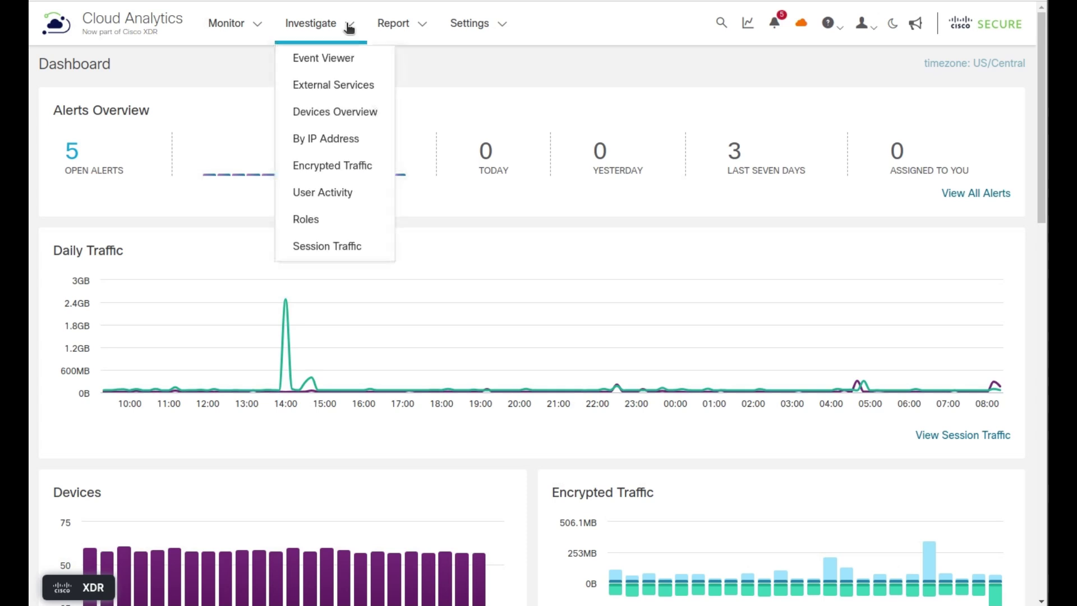
click(322, 59)
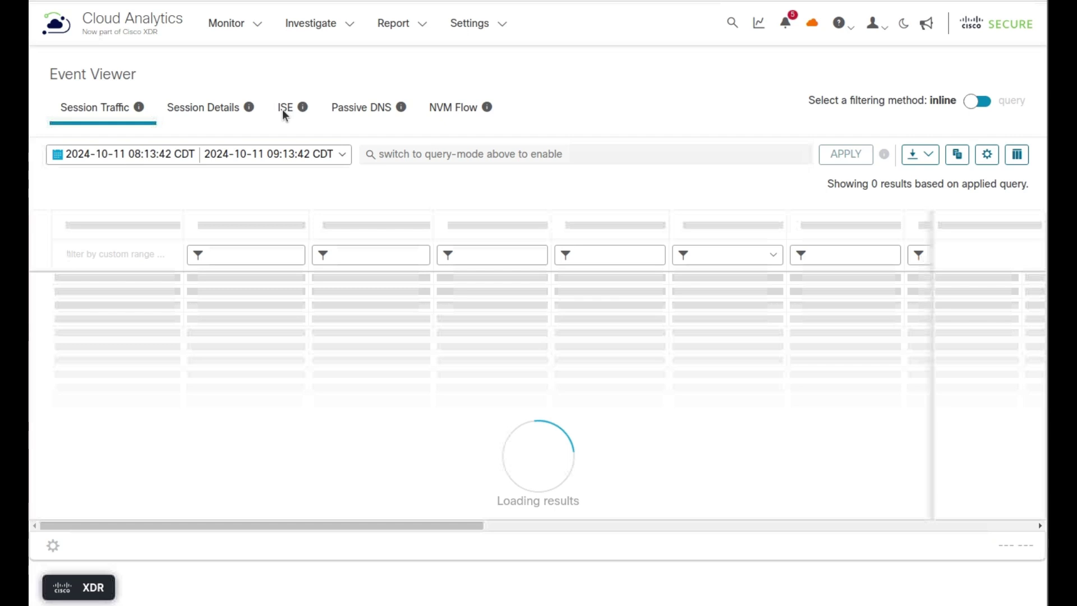
click(285, 110)
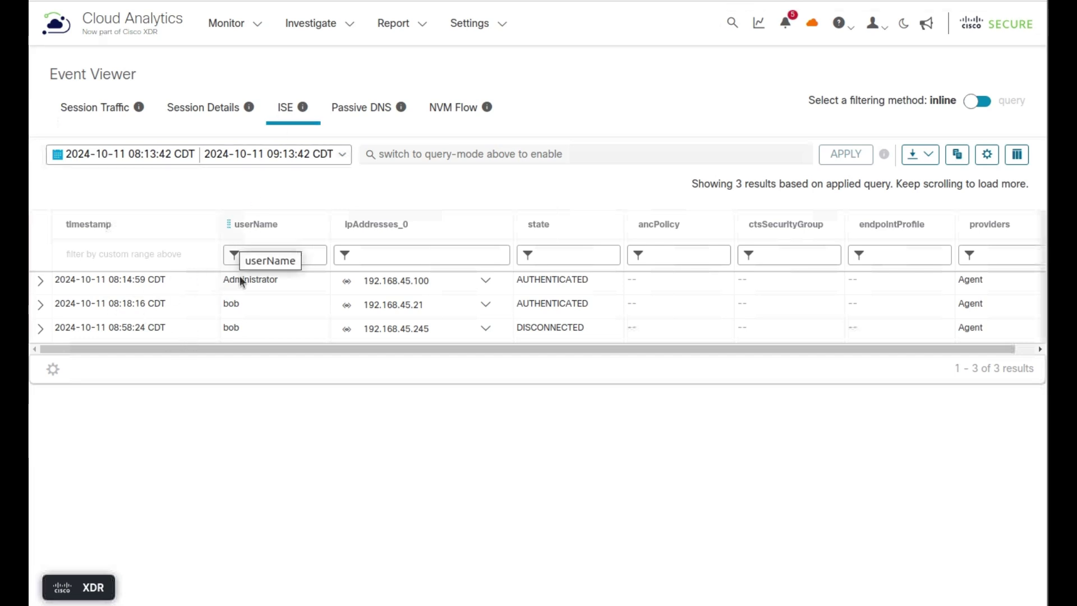
click(40, 306)
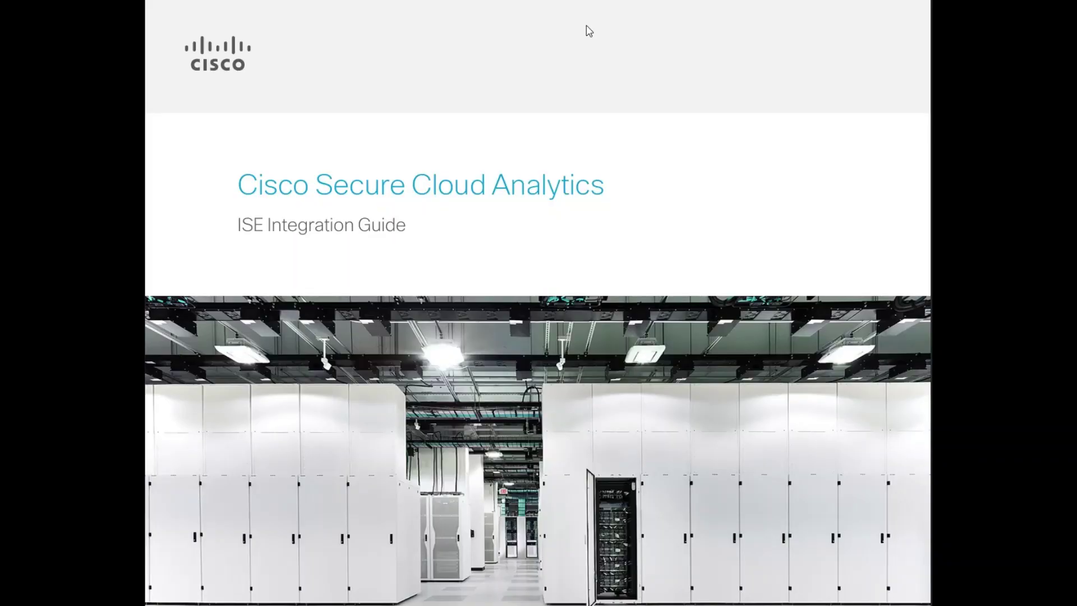
Step: Switch to the ISE Integration Guide and go to the web portal configuration's Troubleshooting section via the table of contents
scroll(654, 139, down, 10)
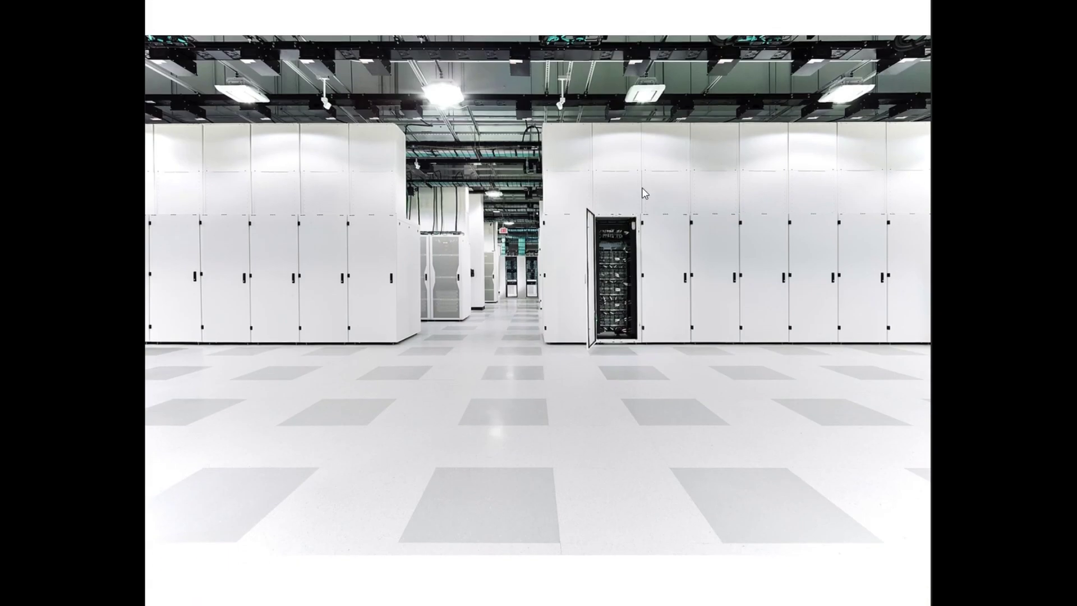
scroll(618, 197, down, 5)
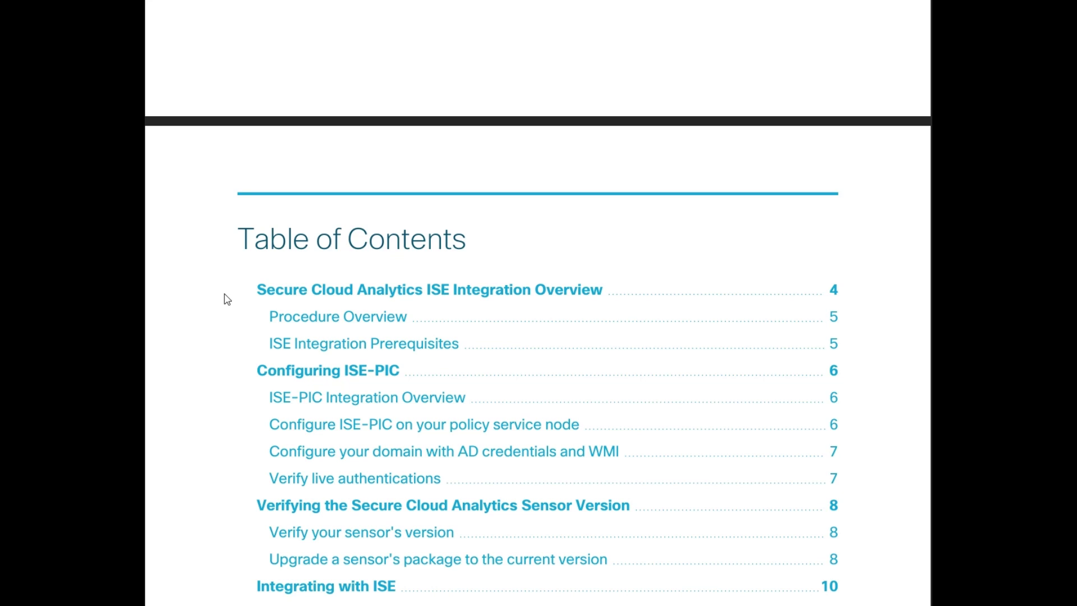
scroll(209, 324, down, 8)
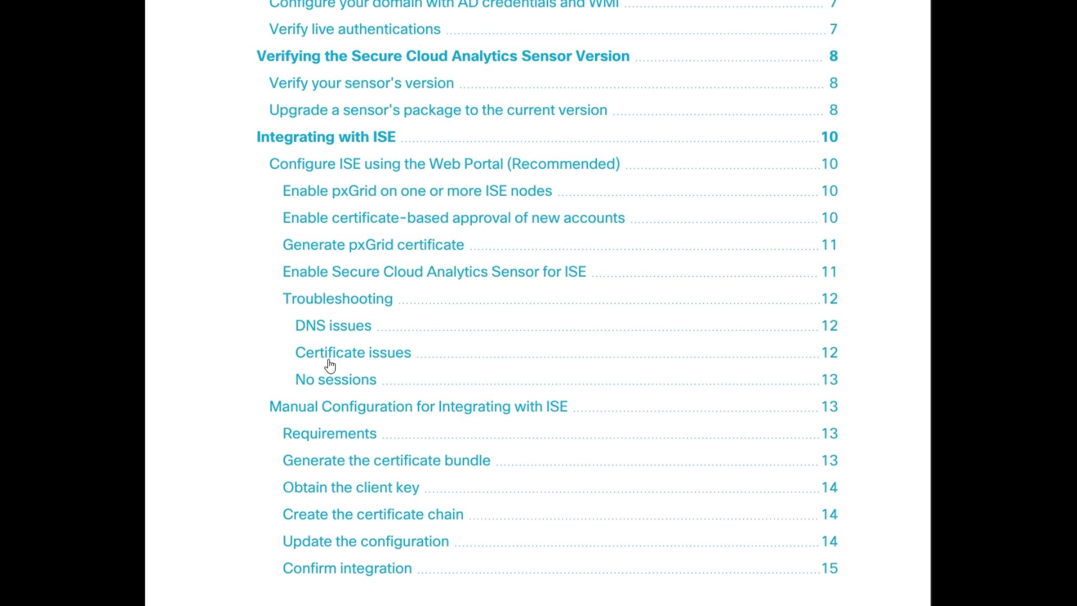
click(318, 304)
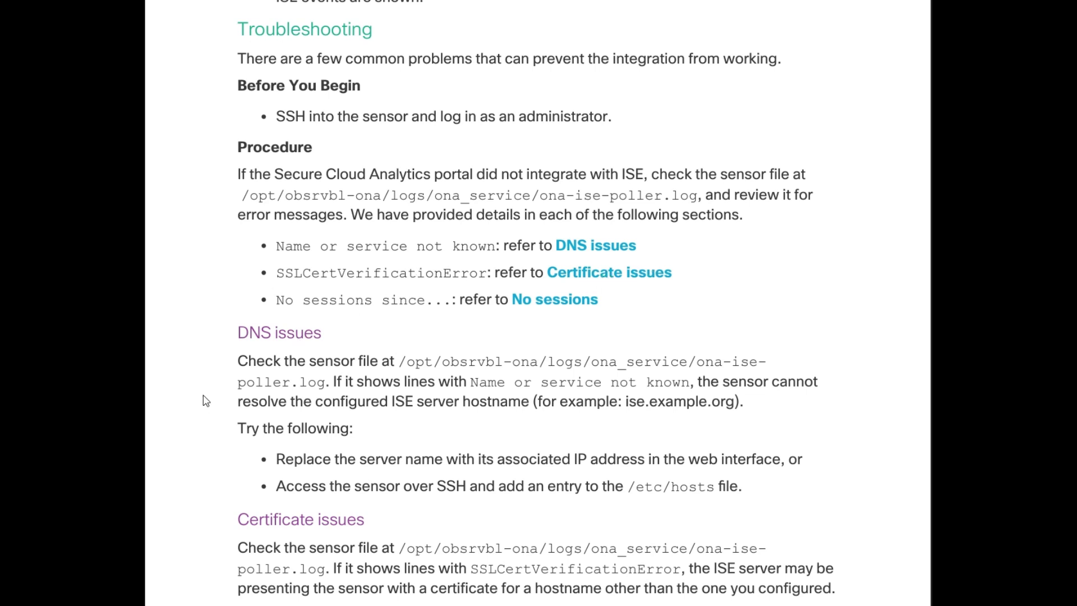
Step: Read the guide's DNS issues and Certificate issues sections, highlighting "correct hostname." in the certificate advice
scroll(268, 374, down, 2)
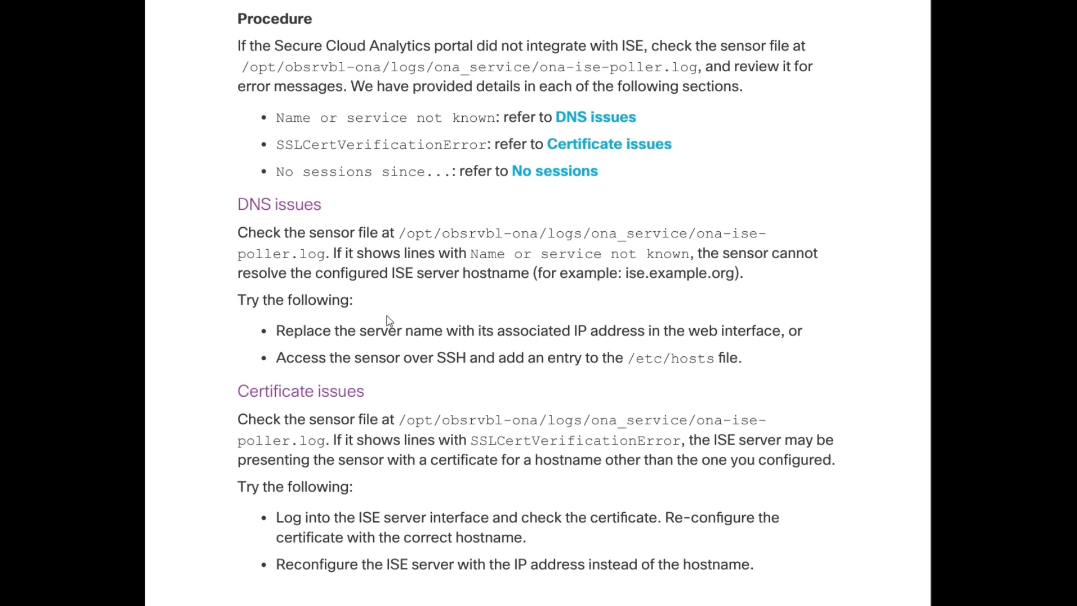
scroll(359, 321, down, 2)
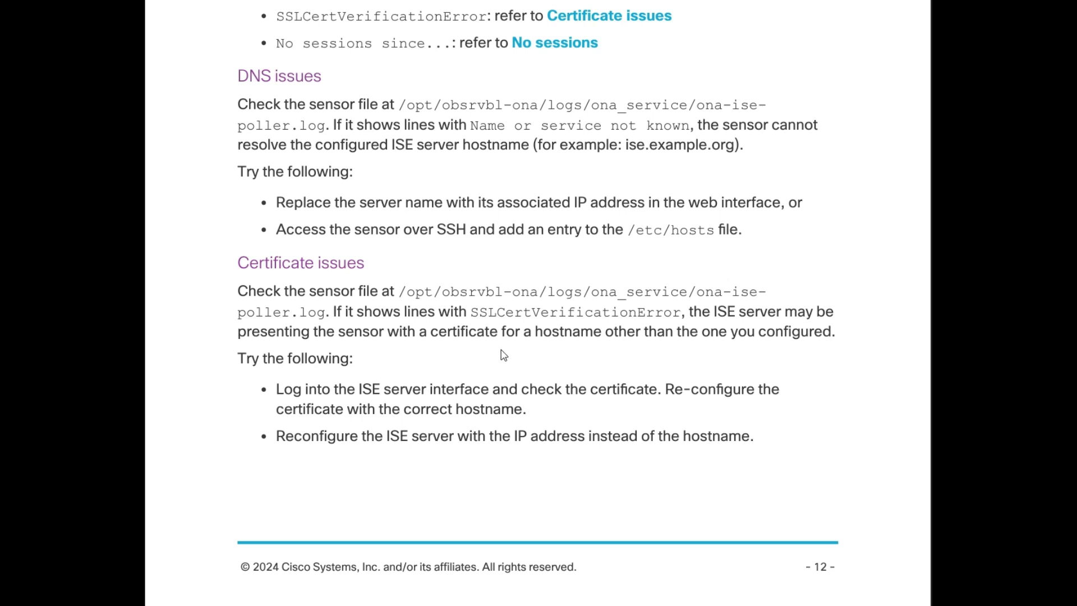
scroll(469, 377, down, 1)
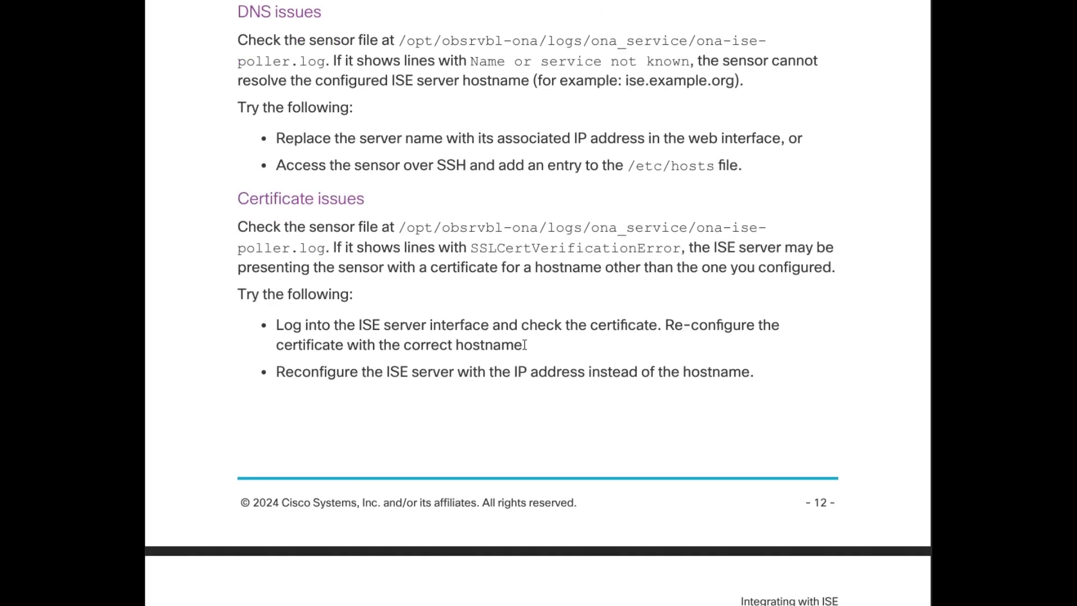
drag(525, 345, 403, 346)
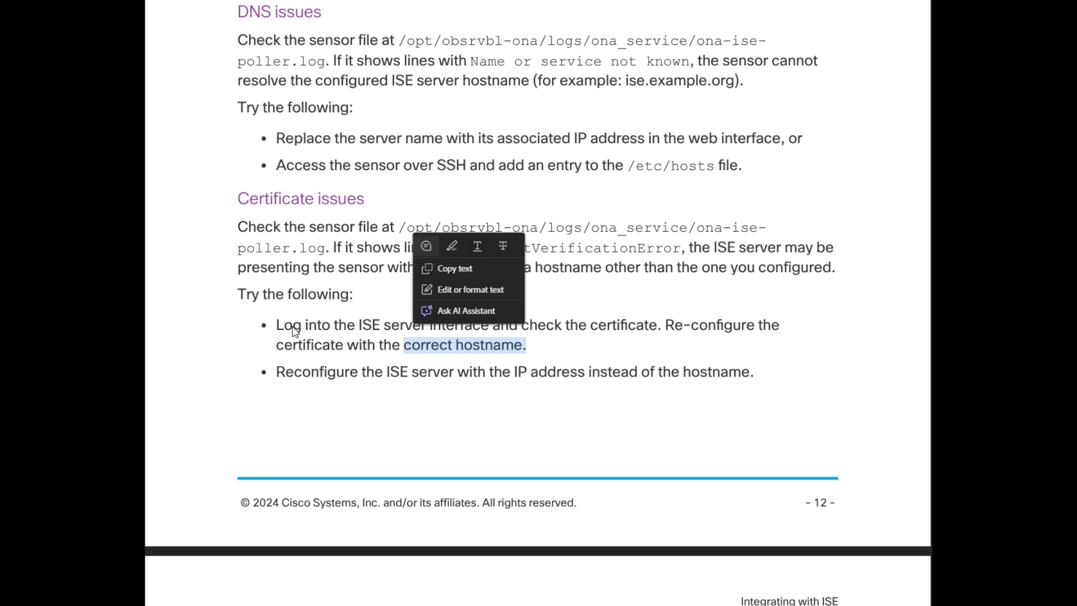
Step: Examine the guide's No sessions checks and the Manual Configuration for Integrating with ISE section
scroll(296, 331, down, 7)
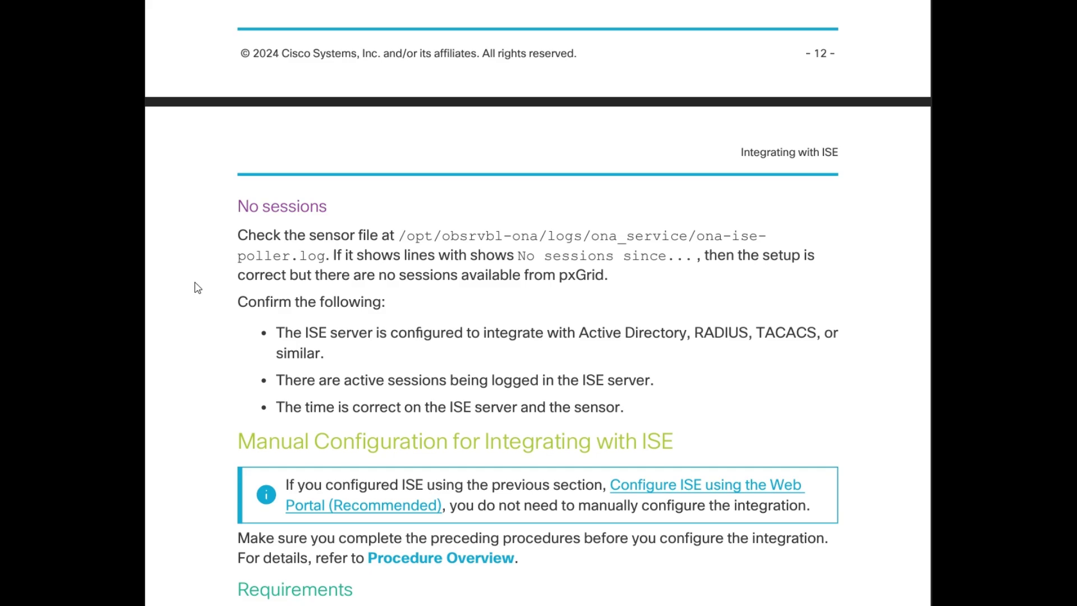
scroll(241, 256, up, 8)
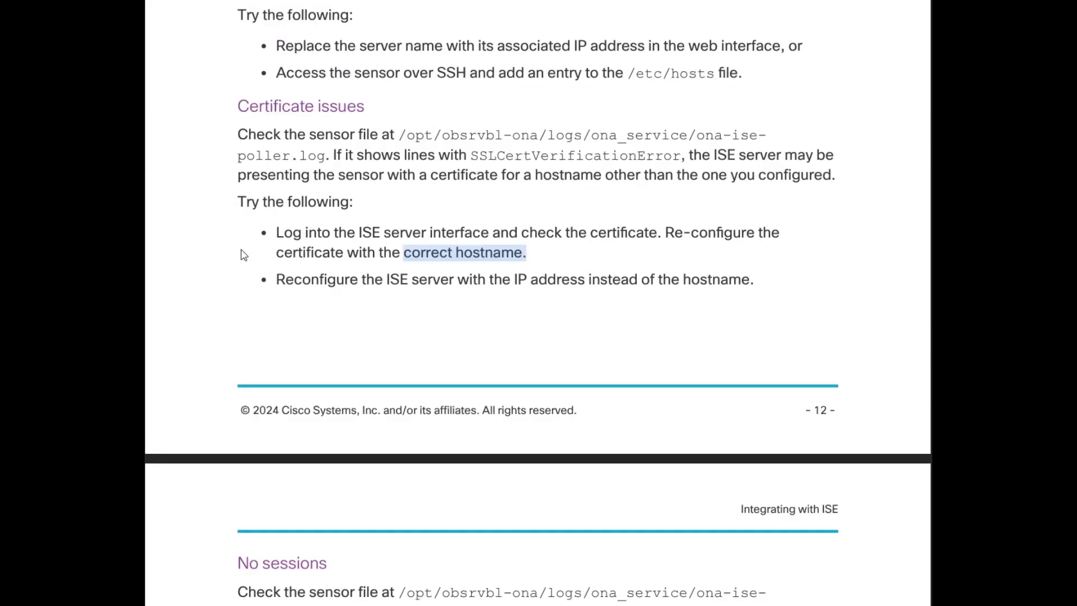
scroll(241, 256, down, 11)
scroll(241, 255, down, 8)
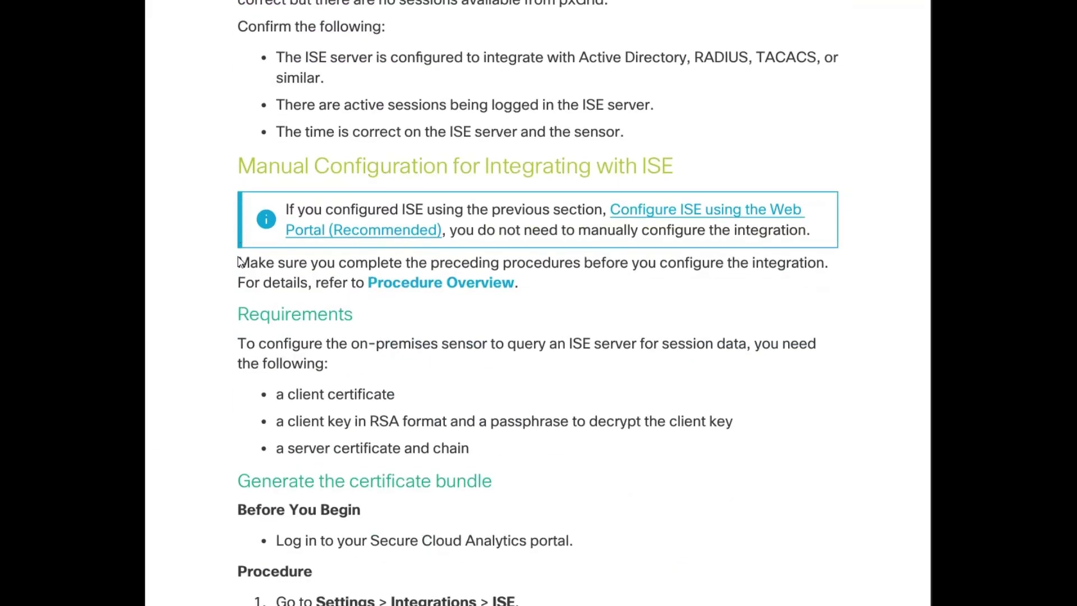
scroll(241, 262, down, 11)
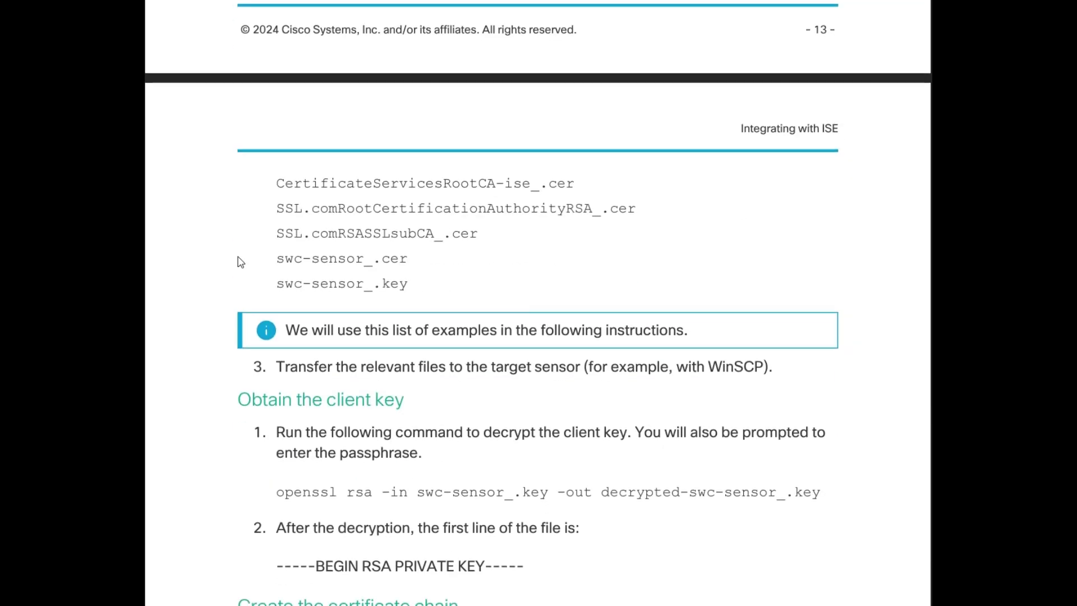
scroll(241, 262, up, 19)
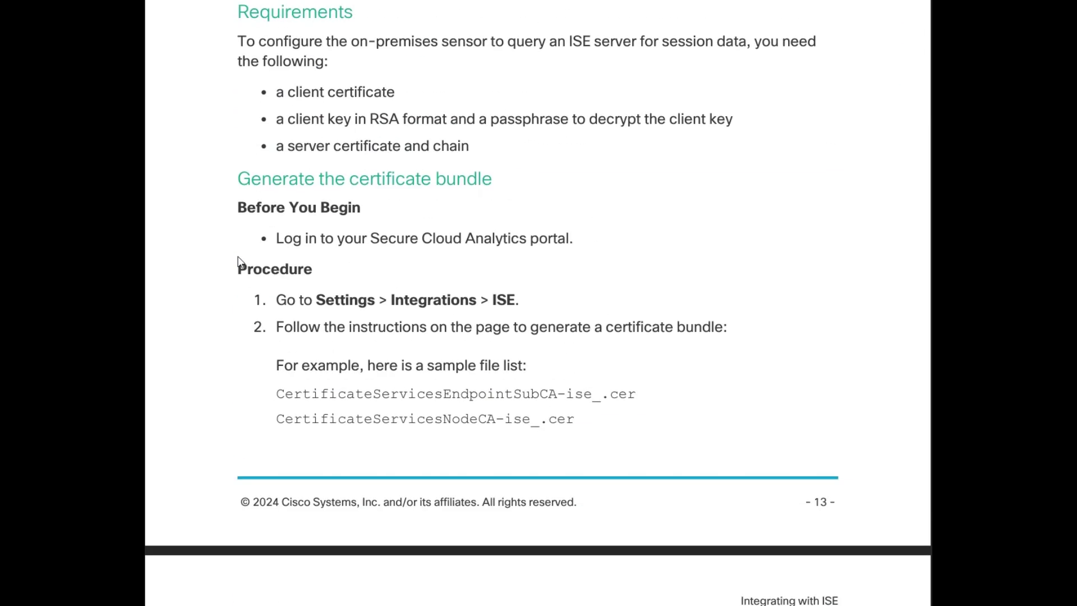
scroll(209, 246, up, 3)
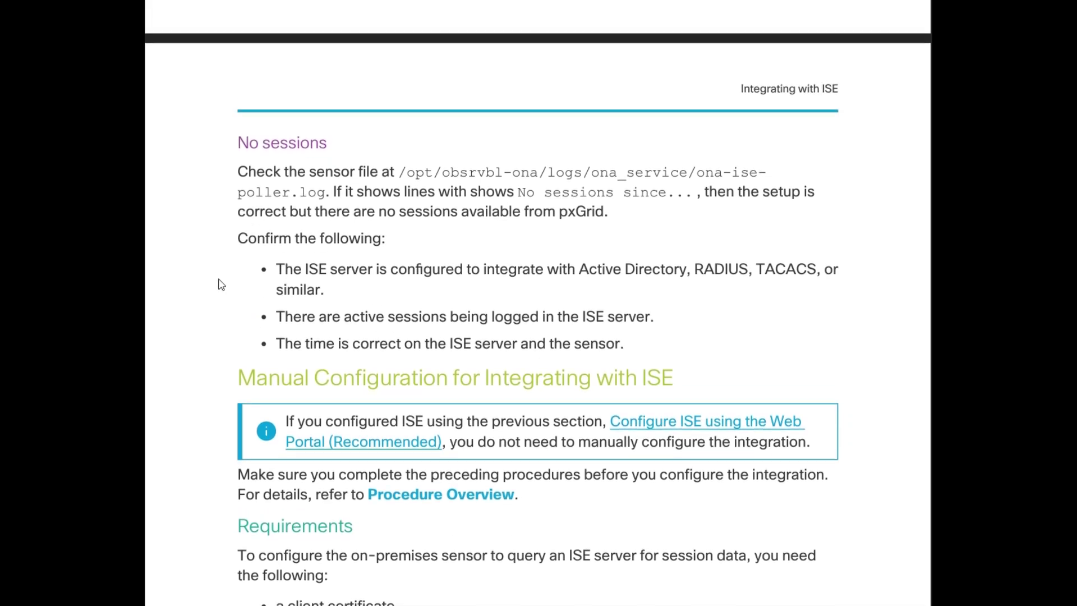
Step: Review the Troubleshooting procedure and the steps under Enable Secure Cloud Analytics Sensor for ISE
scroll(219, 283, up, 11)
scroll(221, 284, up, 8)
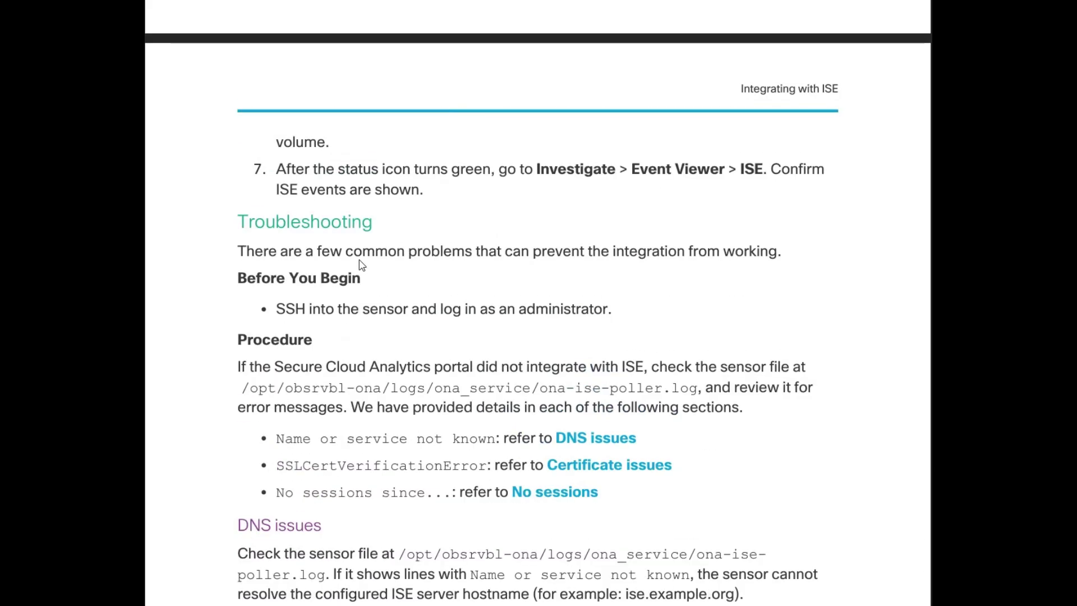
scroll(345, 186, up, 1)
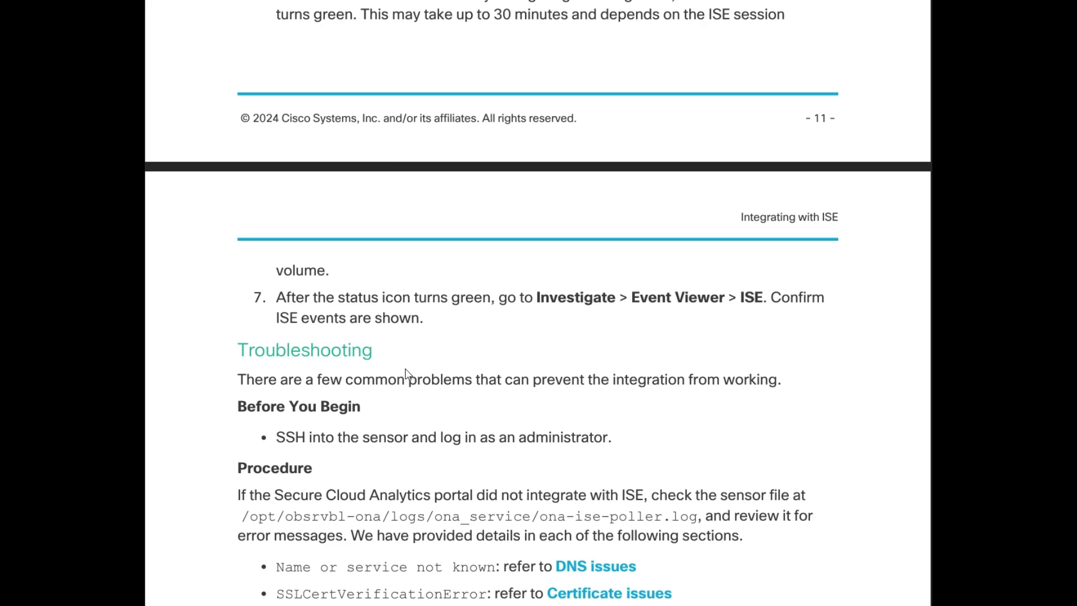
scroll(425, 314, up, 8)
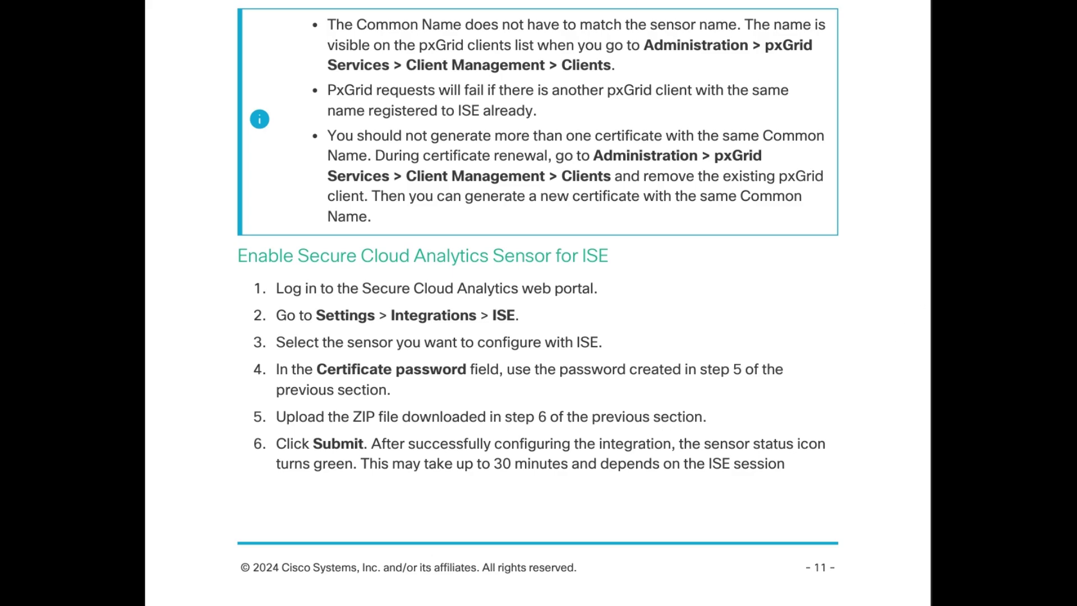
Step: Browse the guide's table of contents and the Secure Cloud Analytics ISE Integration Overview with its architecture diagram
scroll(538, 302, up, 20)
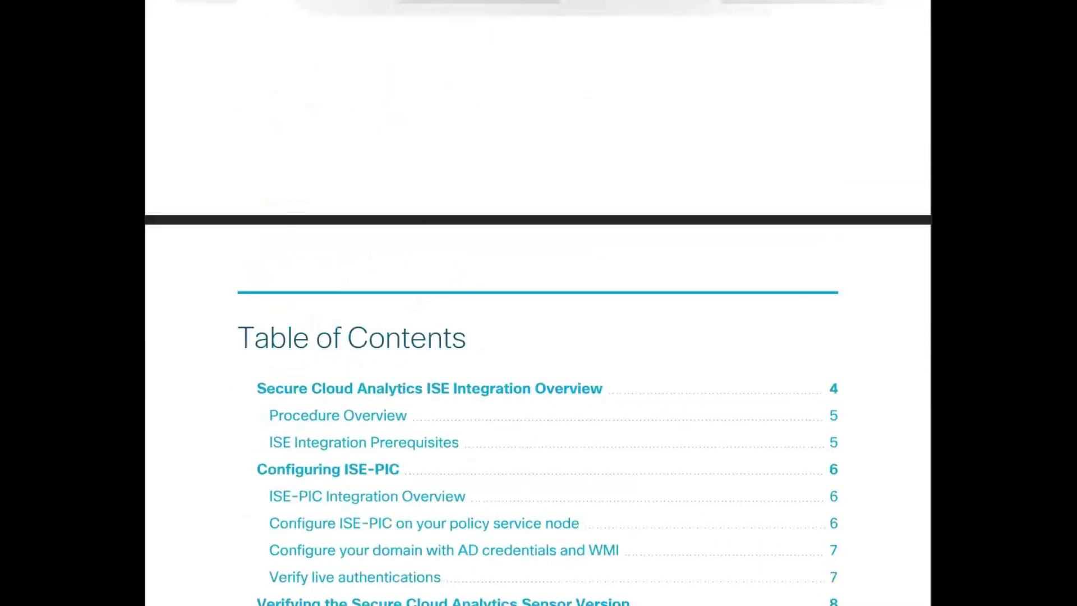
scroll(524, 306, down, 20)
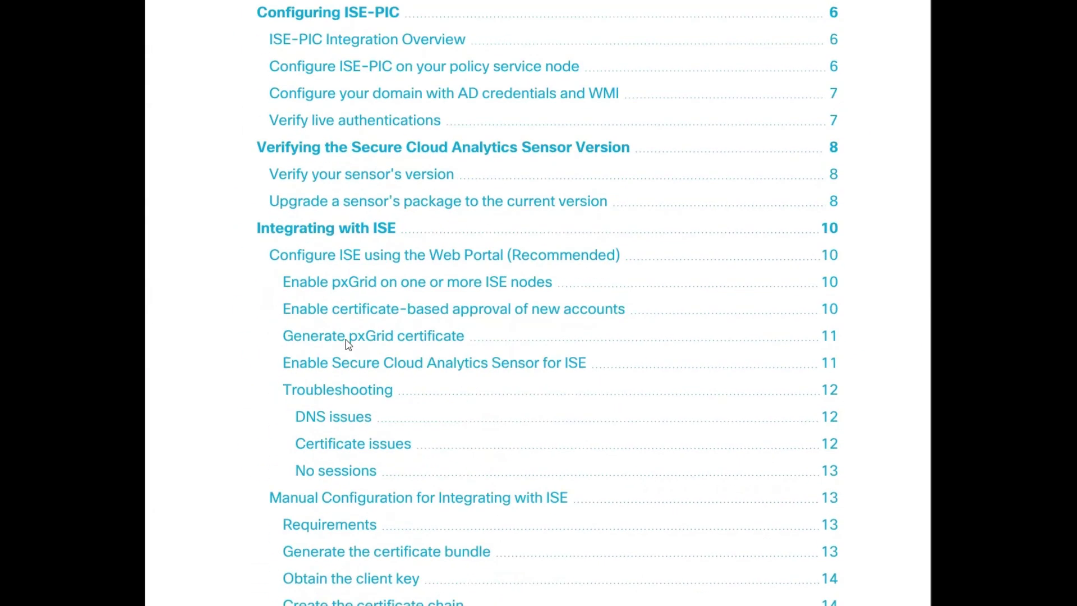
scroll(242, 252, down, 10)
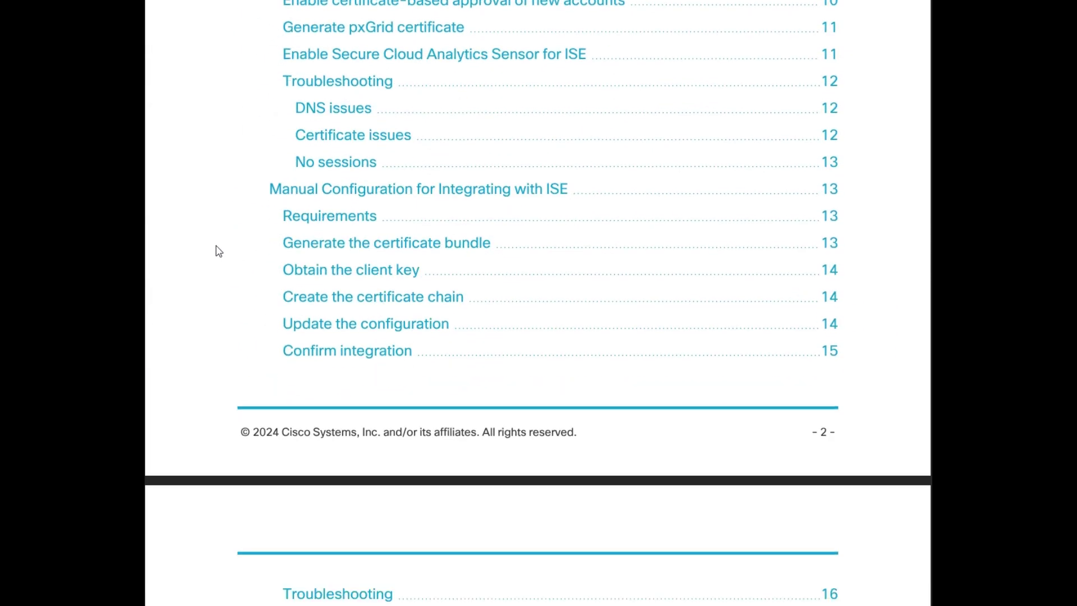
scroll(253, 246, down, 10)
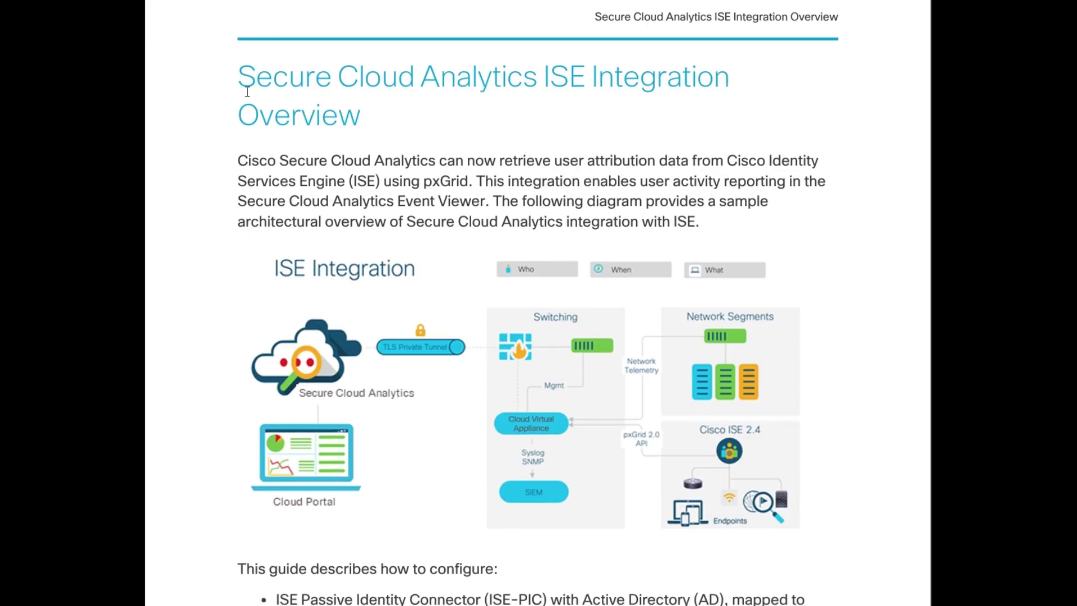
scroll(246, 100, down, 6)
scroll(245, 102, down, 3)
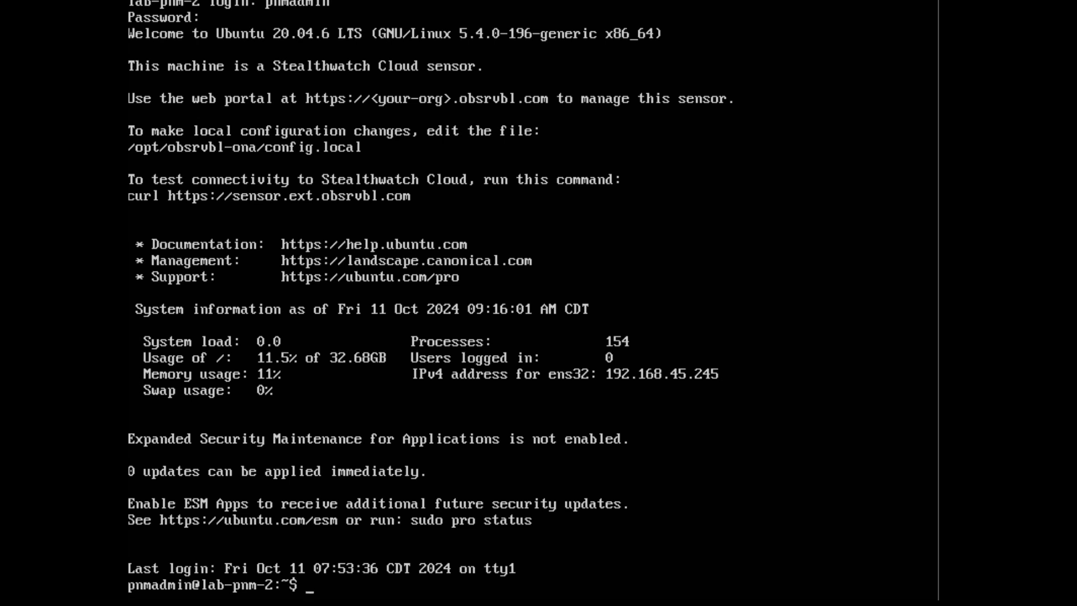
Step: Switch to the lab-pnm-2 sensor console and change the working directory to /opt/obsrvbl-ona/logs/ona_service
text(cd /opt/ob)
key(Tab)
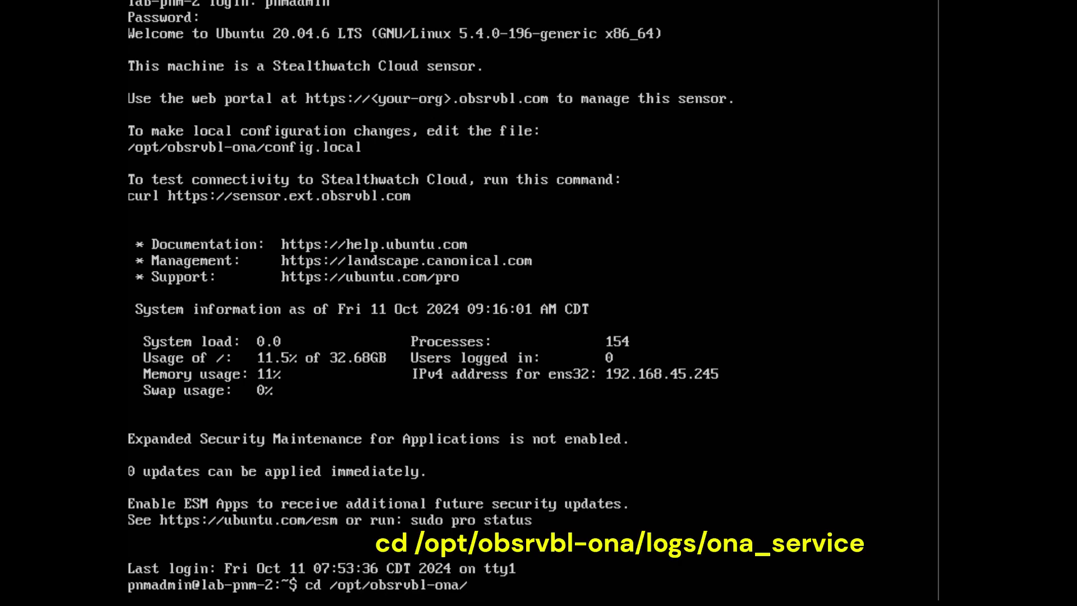
text(logs/ona_serivce)
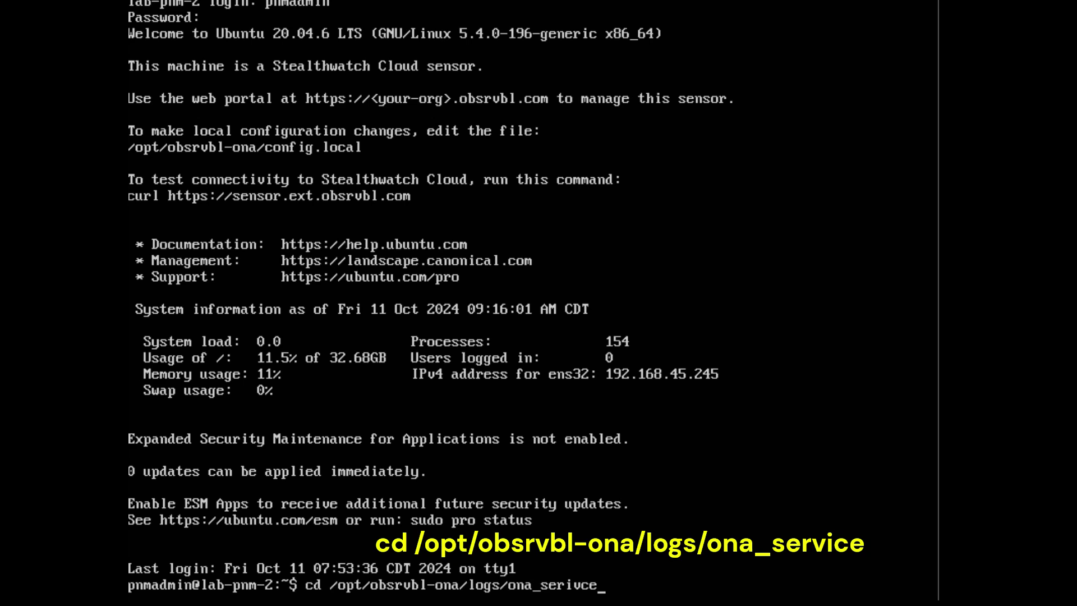
key(Return)
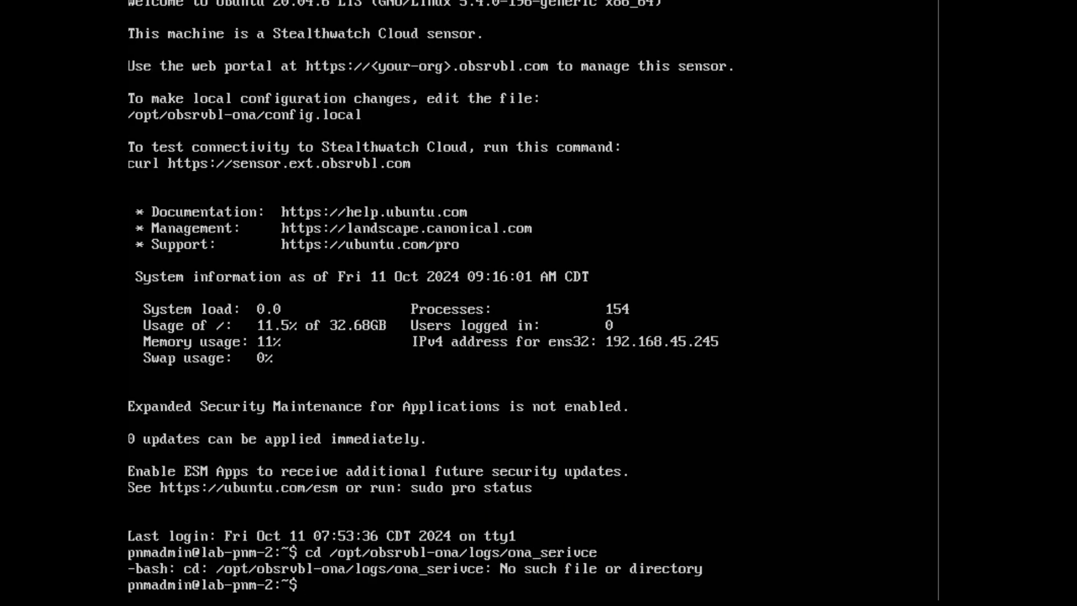
key(Up)
key(BackSpace)
key(BackSpace)
key(BackSpace)
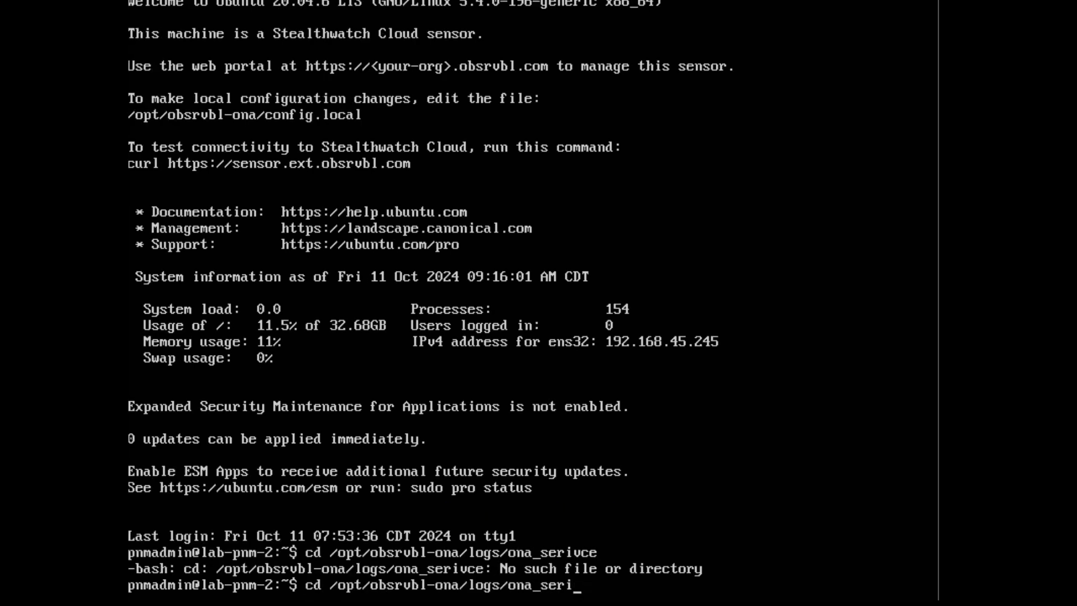
key(BackSpace)
text(vice)
key(Return)
Step: List the log directory's files and display the last lines of ona-ise-poller.log with tail
text(ls)
key(Return)
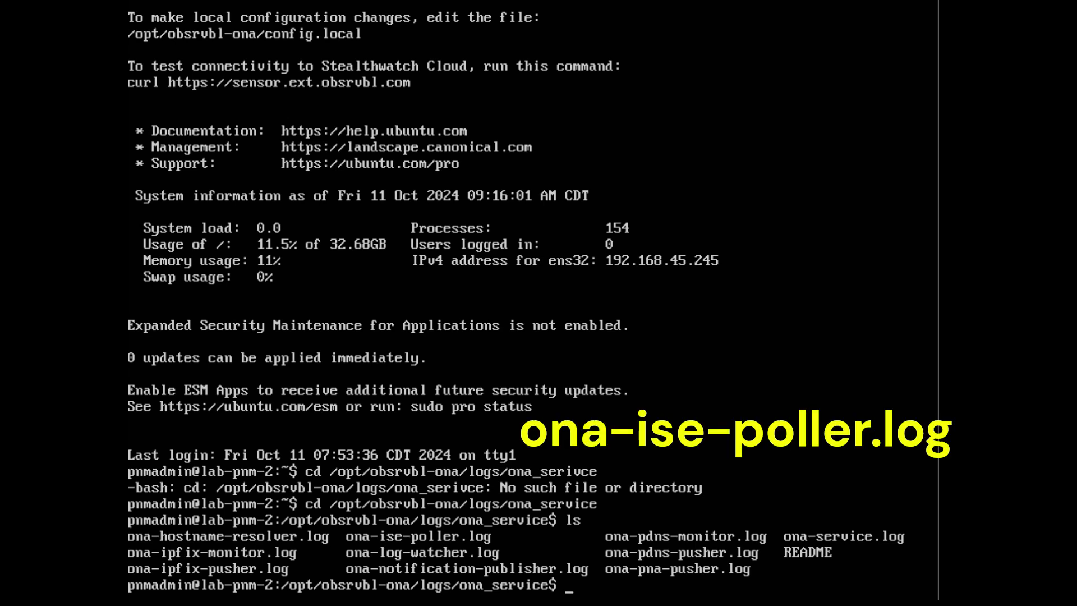
text(tail ona-is)
key(Tab)
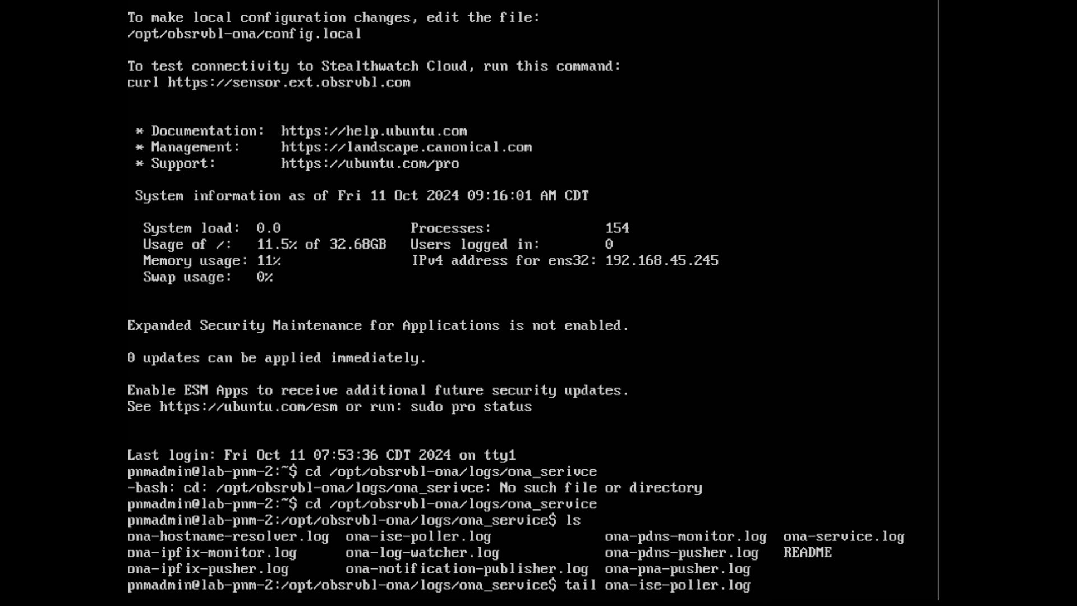
key(Return)
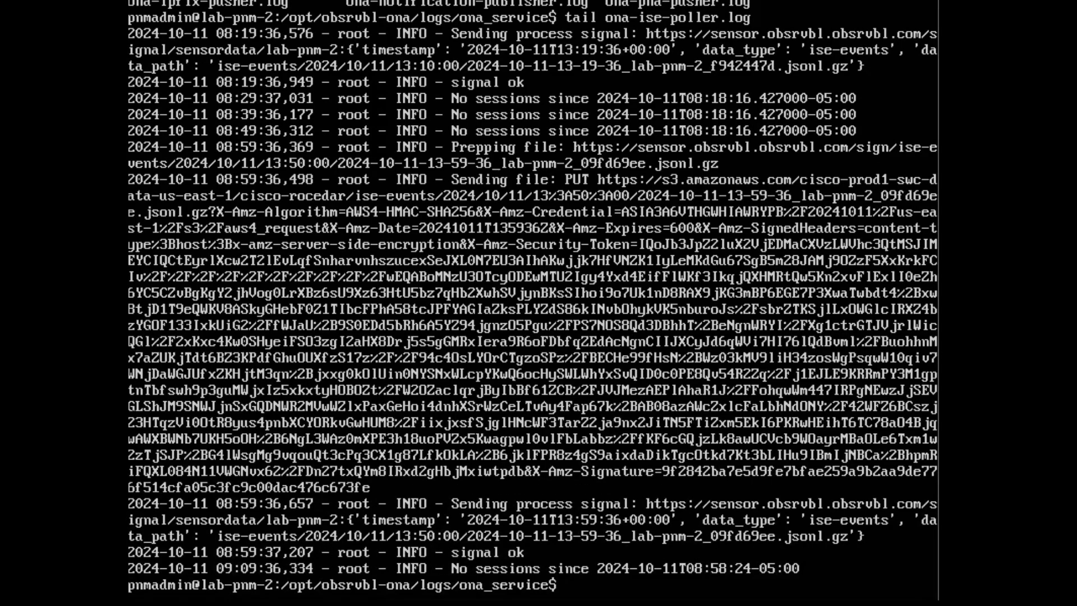